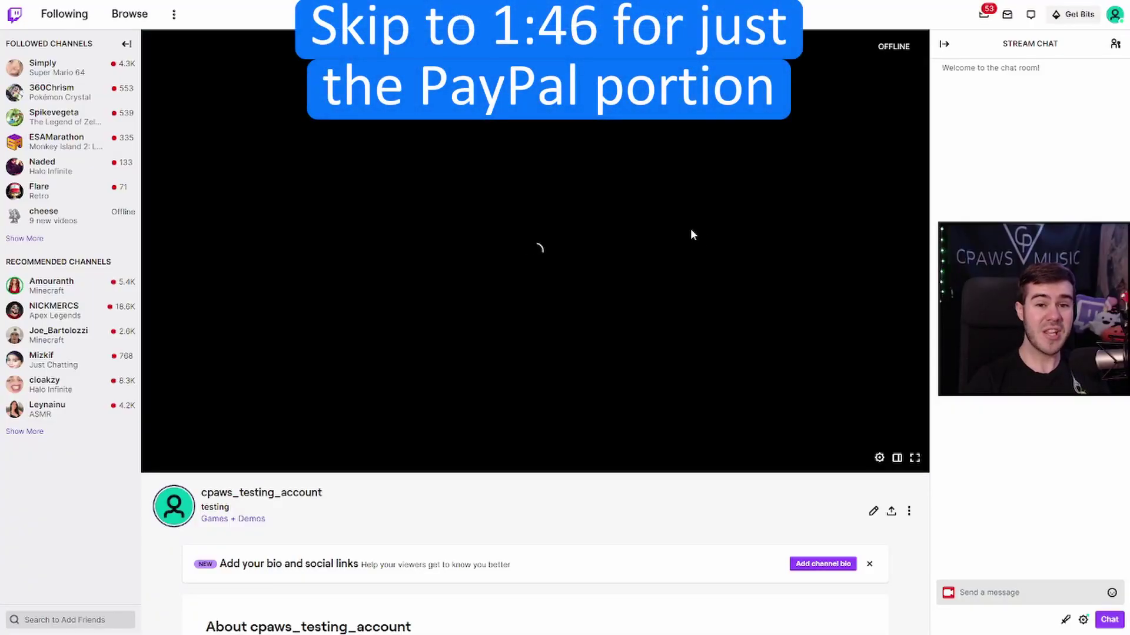
# Step: Scroll down to the channel panels and follow the DONATE panel's link to Streamlabs
pyautogui.scroll(-5, 692, 234)
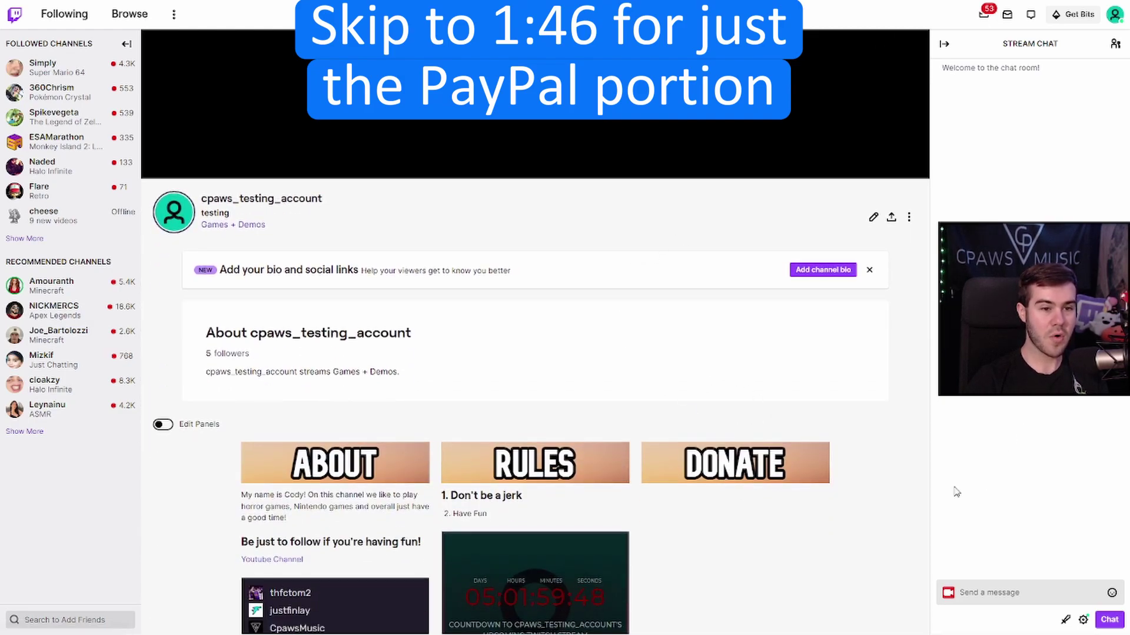
pyautogui.click(736, 462)
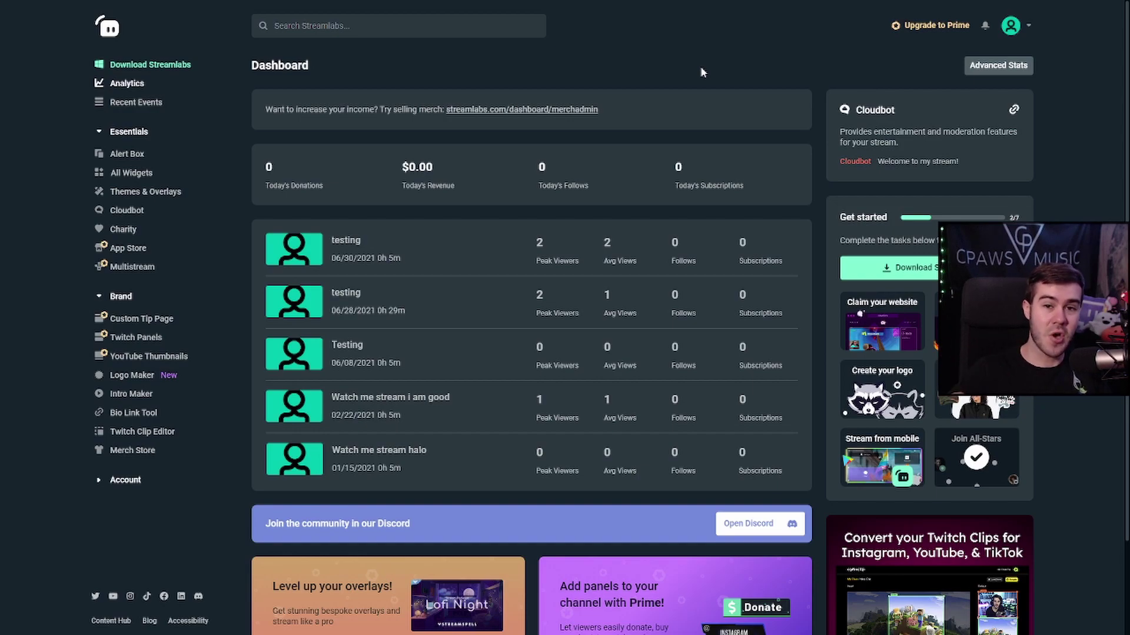
# Step: Search 'donation settings', open Donation Settings and start connecting PayPal [LEGACY]
pyautogui.click(352, 28)
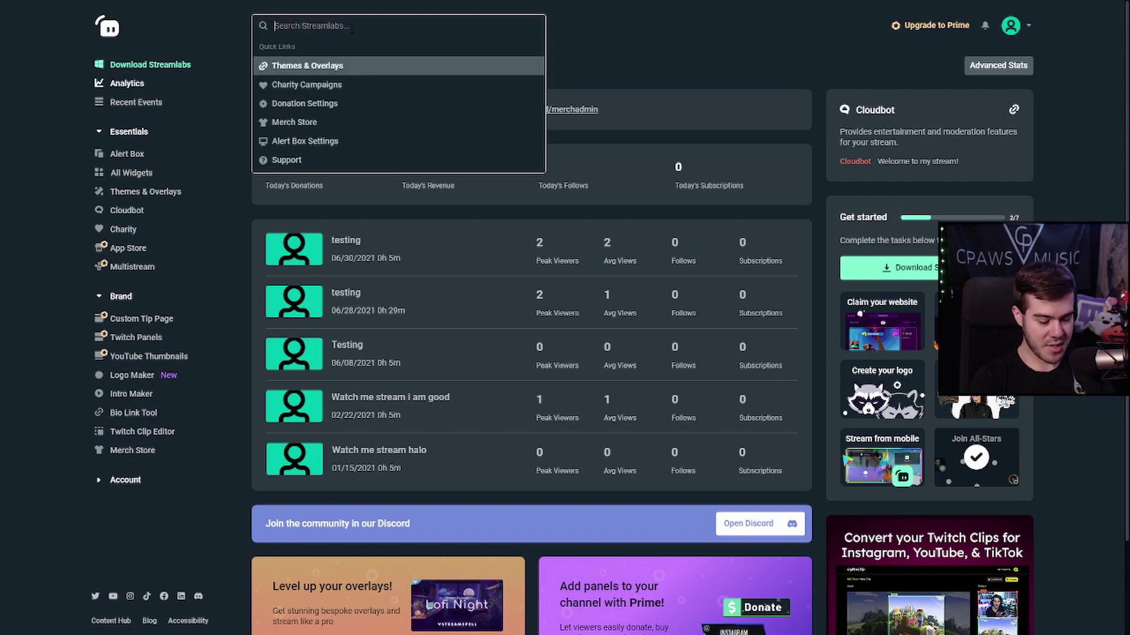
pyautogui.write('donation settings')
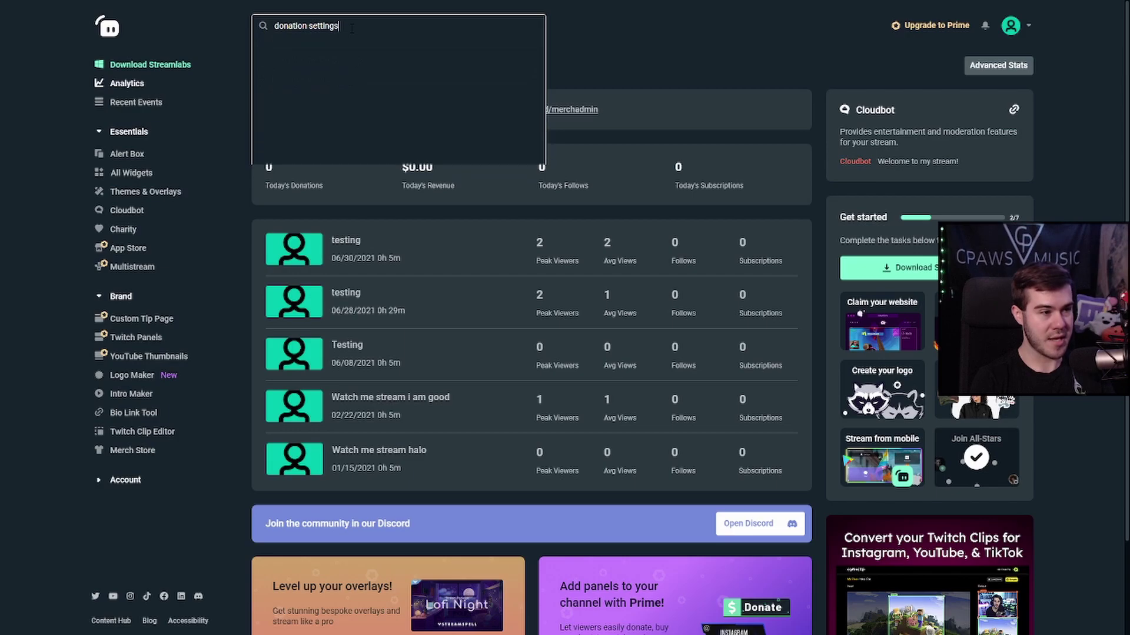
pyautogui.click(346, 48)
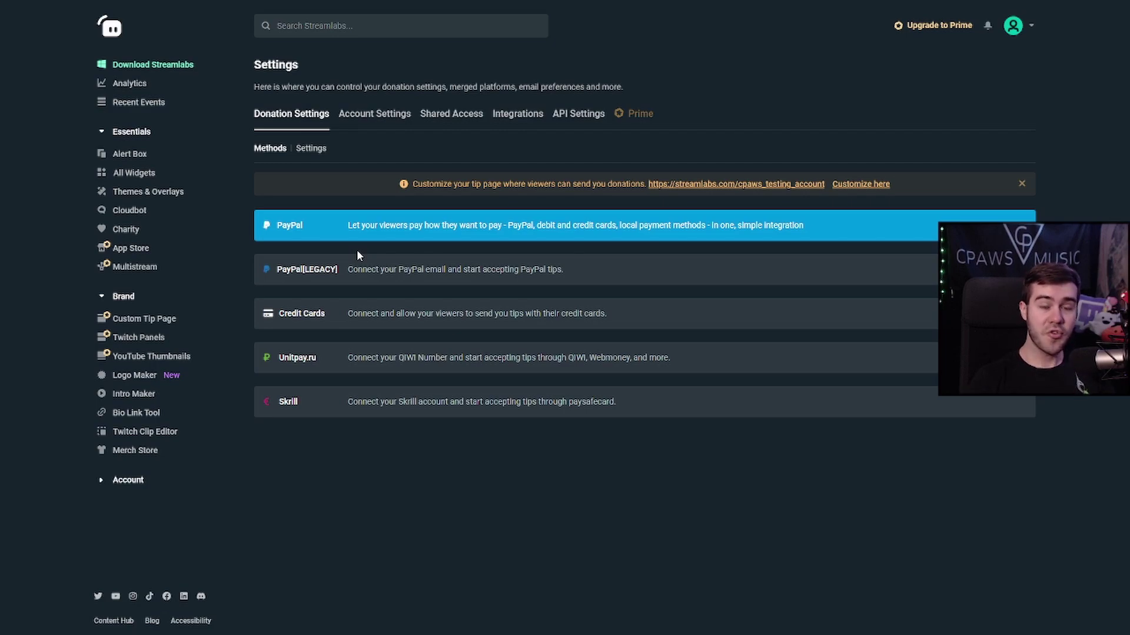
pyautogui.click(348, 270)
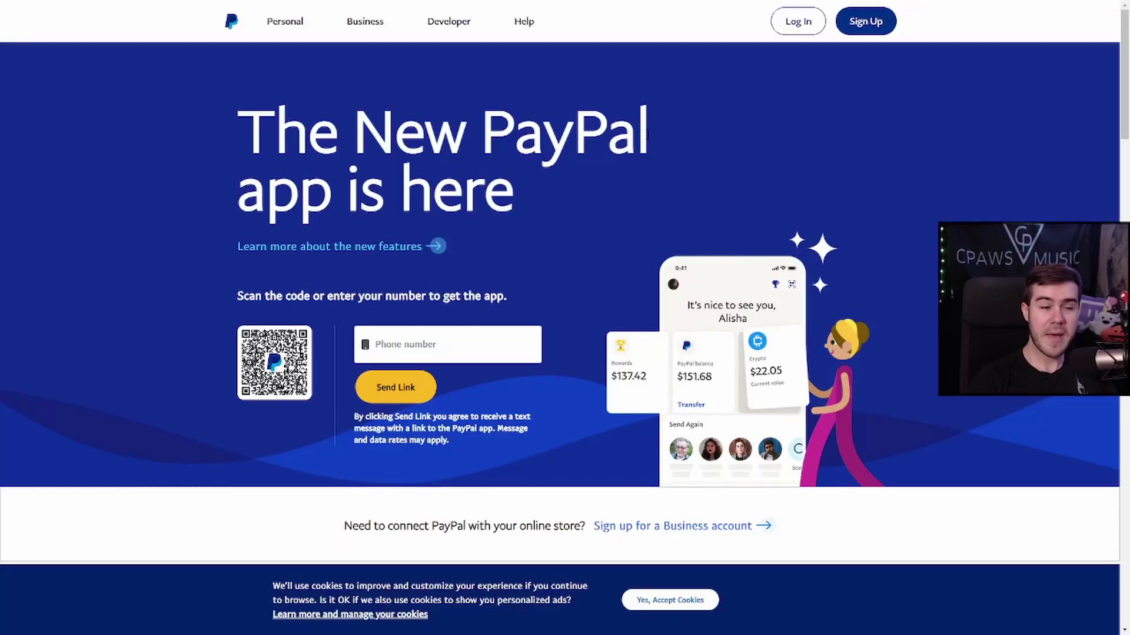
# Step: Start a new PayPal sign-up from the PayPal homepage
pyautogui.click(865, 23)
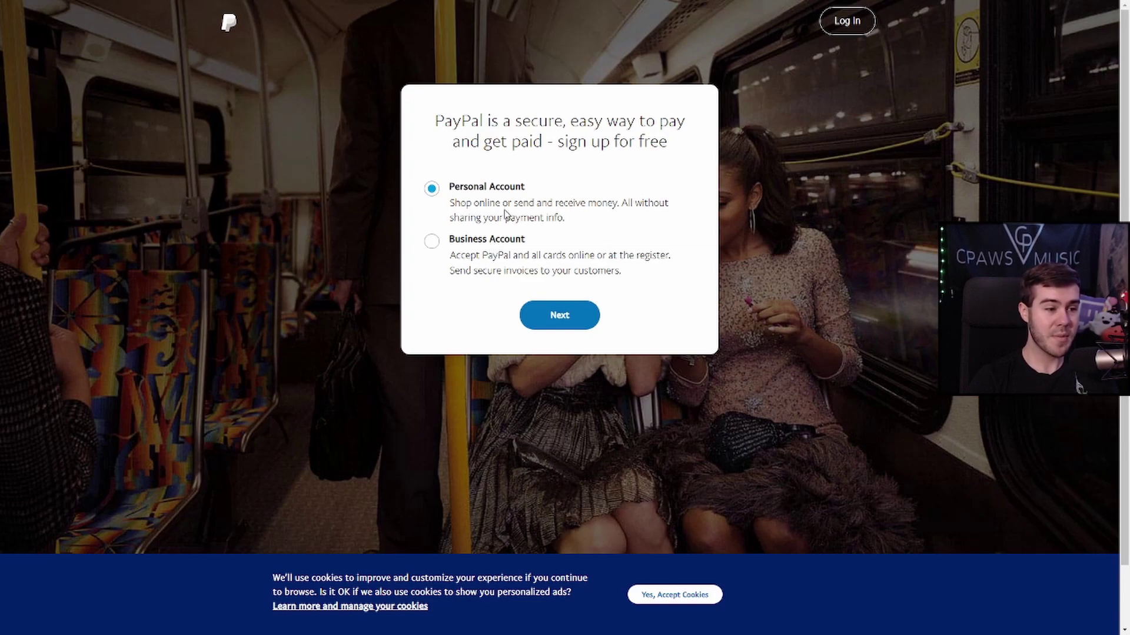
# Step: Choose a Personal Account and replace the prefilled mobile number with your own
pyautogui.click(567, 318)
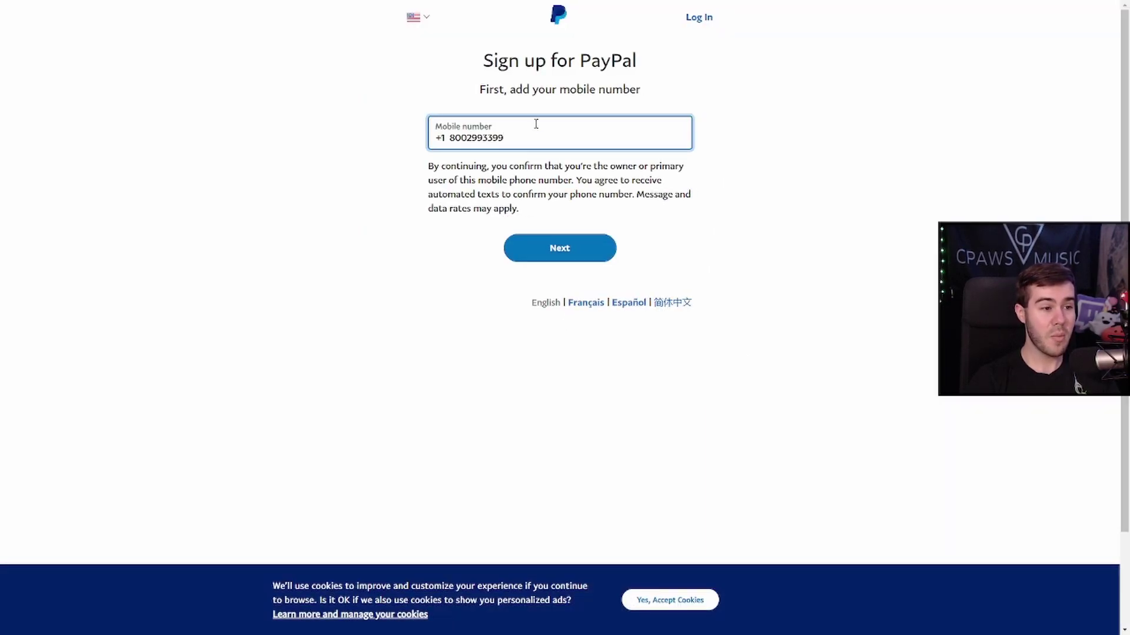
pyautogui.click(455, 135)
pyautogui.moveTo(455, 136); pyautogui.dragTo(547, 135)
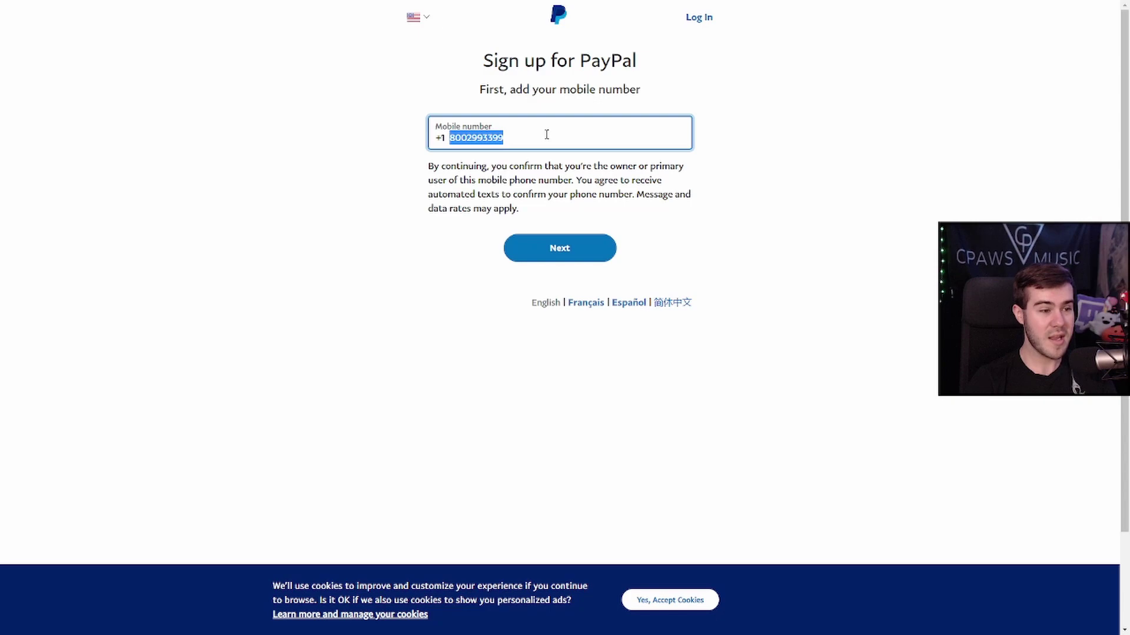
pyautogui.press('BackSpace')
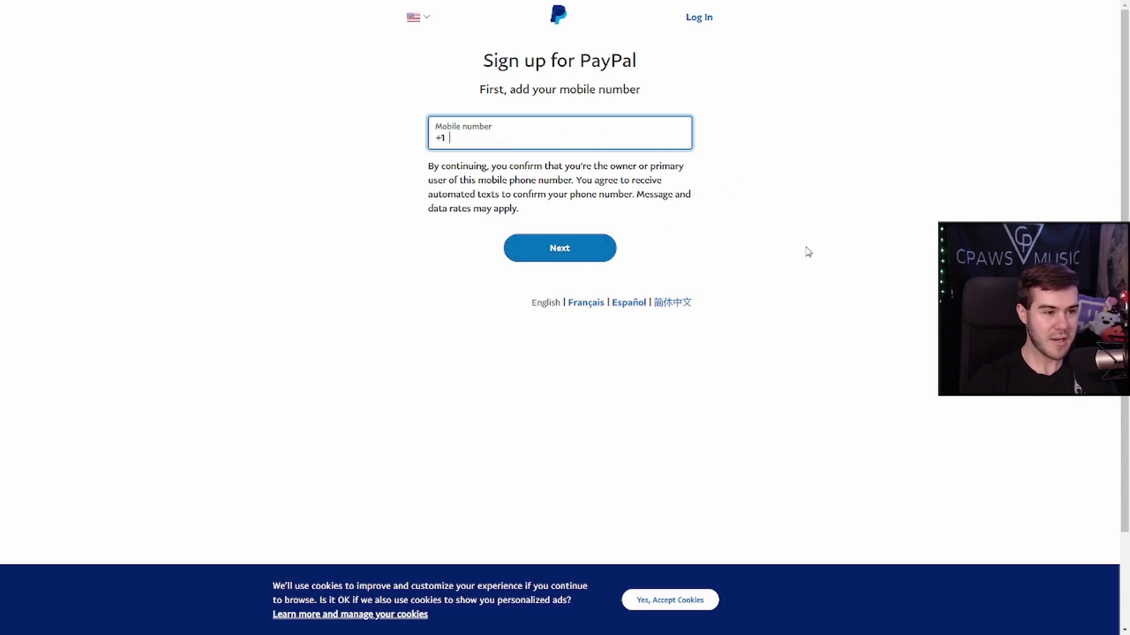
pyautogui.click(565, 252)
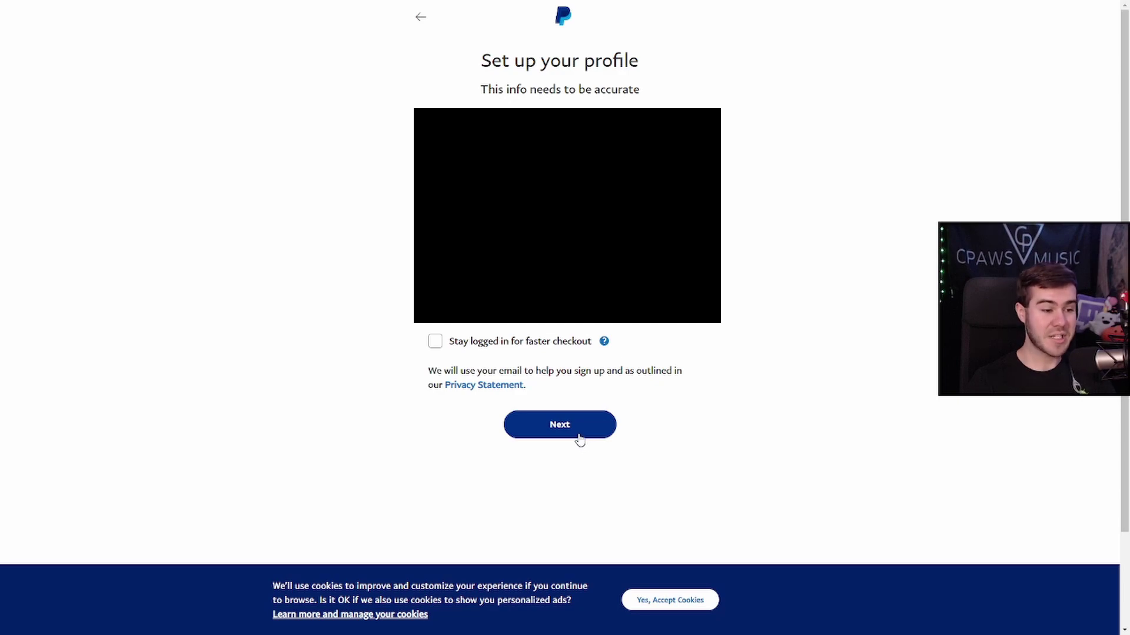
# Step: Finish the profile and address details, then agree to create the PayPal account
pyautogui.click(581, 440)
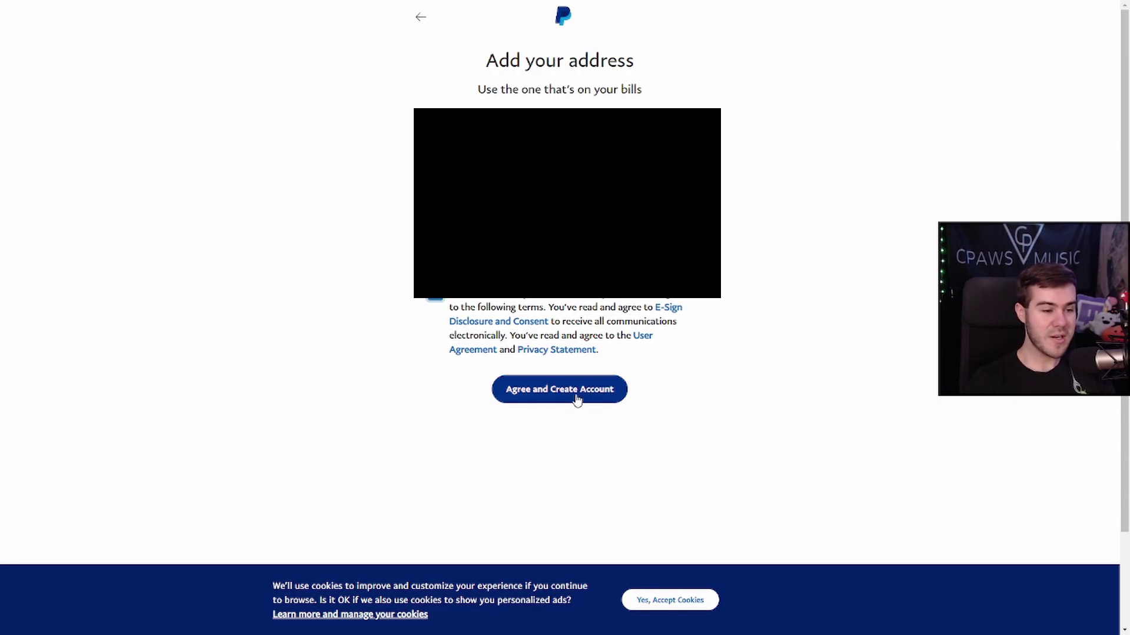
pyautogui.click(576, 400)
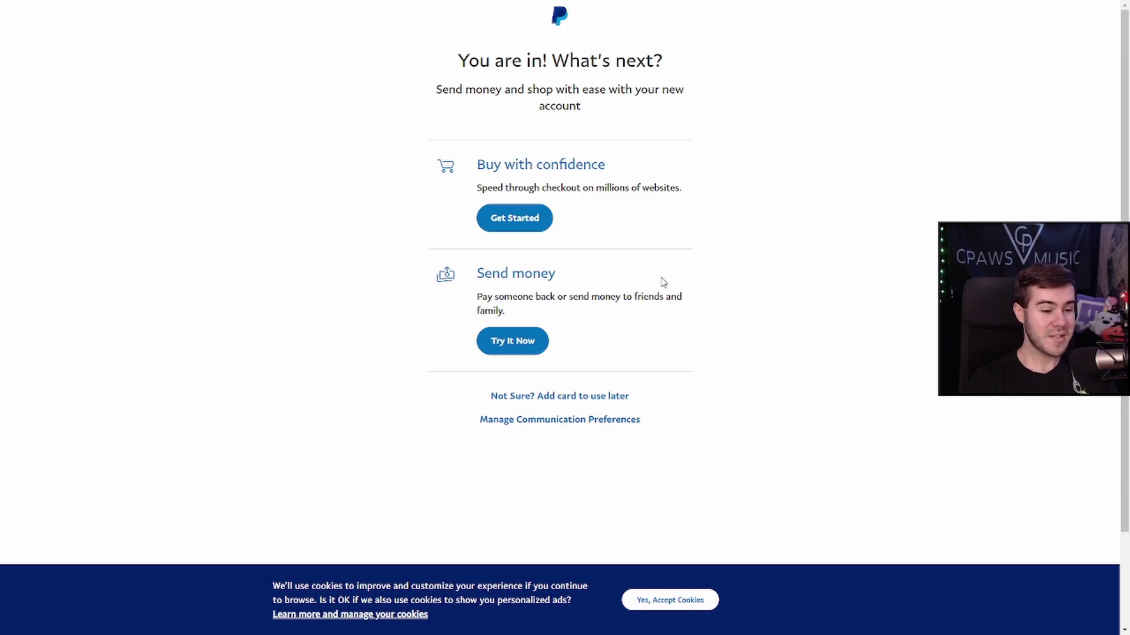
# Step: Skip adding a card, confirm the account email with the password, and decline text verification
pyautogui.click(533, 399)
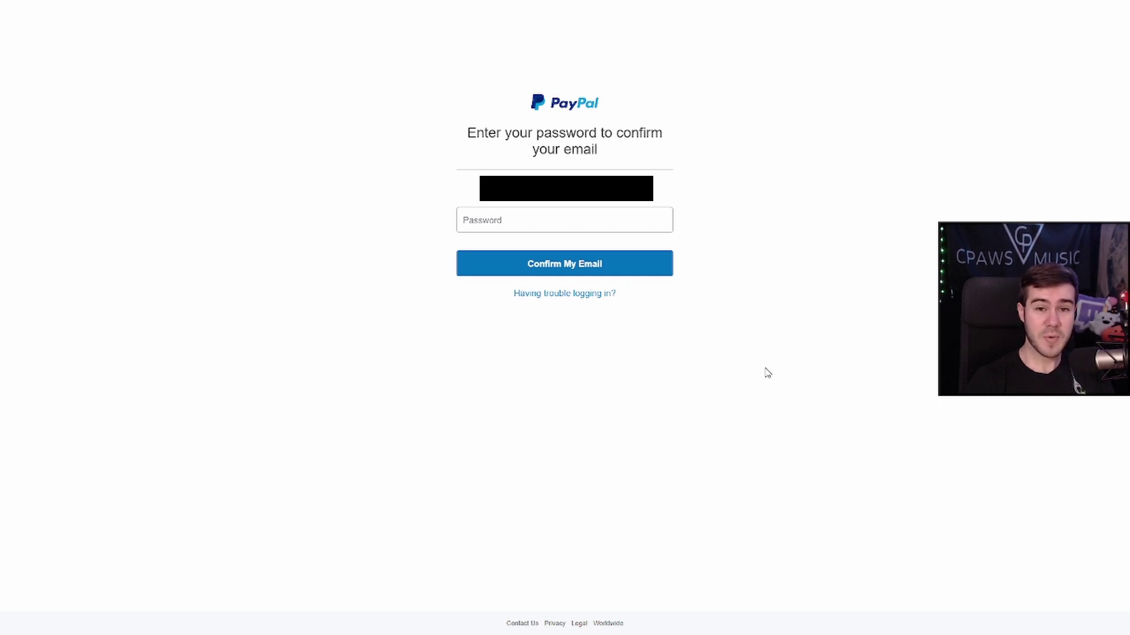
pyautogui.click(609, 269)
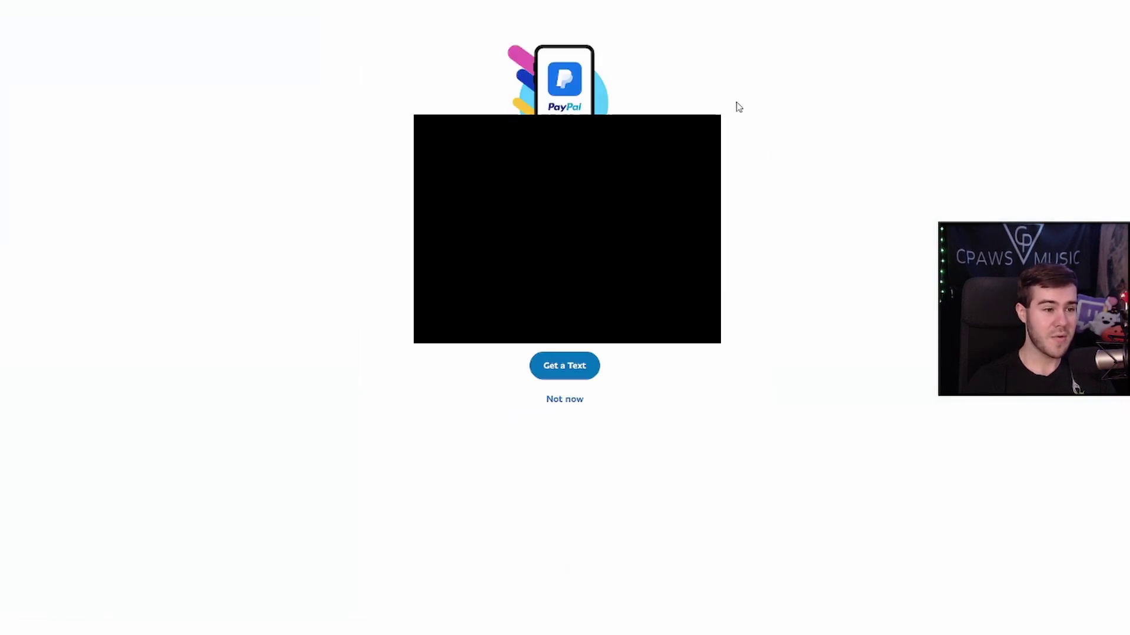
pyautogui.click(566, 401)
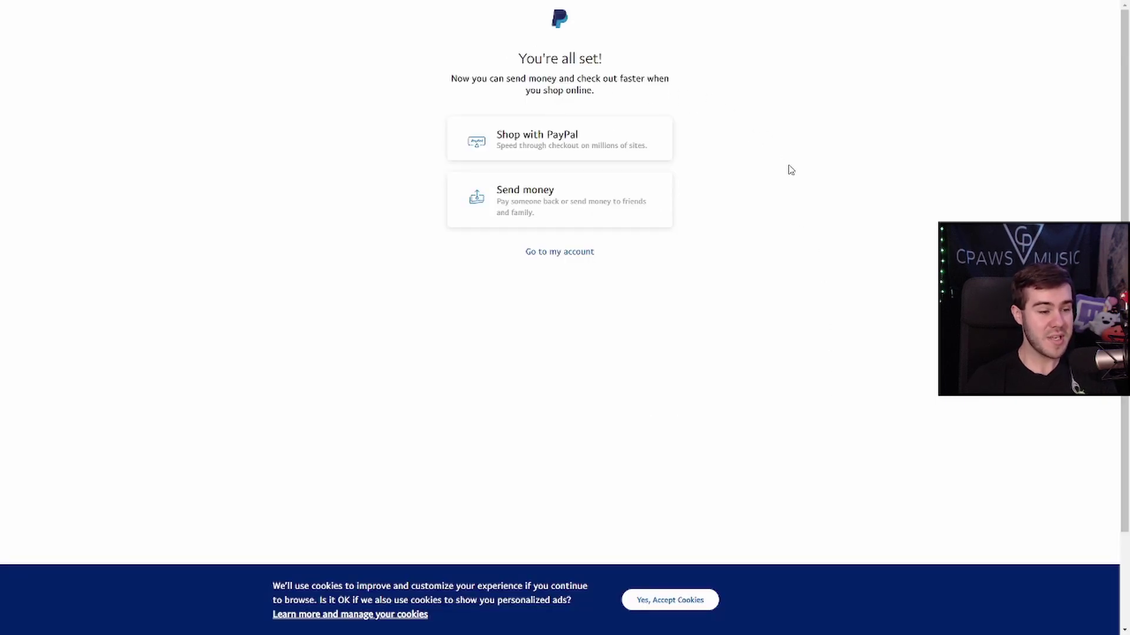
# Step: Open the new PayPal account dashboard and look over its notifications
pyautogui.click(556, 254)
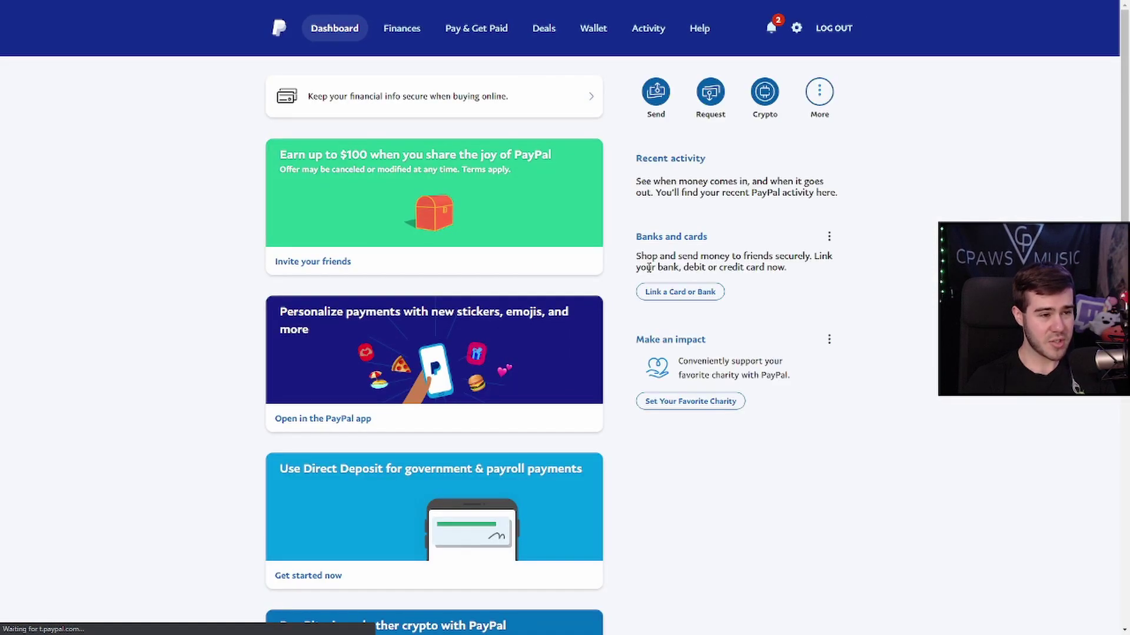
pyautogui.scroll(-5, 614, 238)
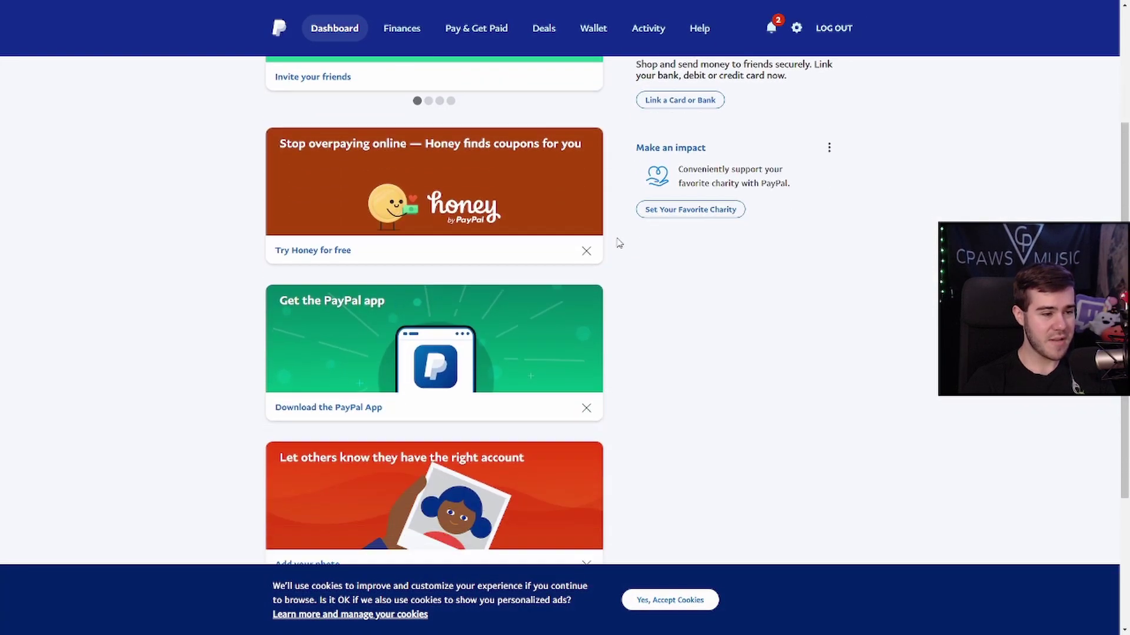
pyautogui.scroll(5, 618, 242)
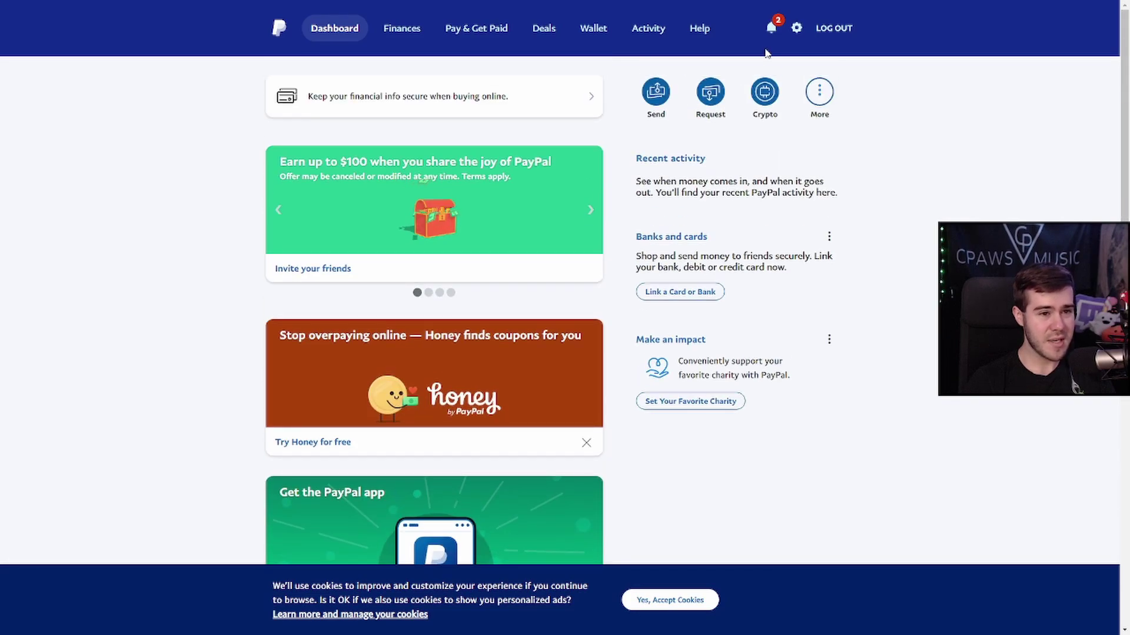
pyautogui.click(771, 30)
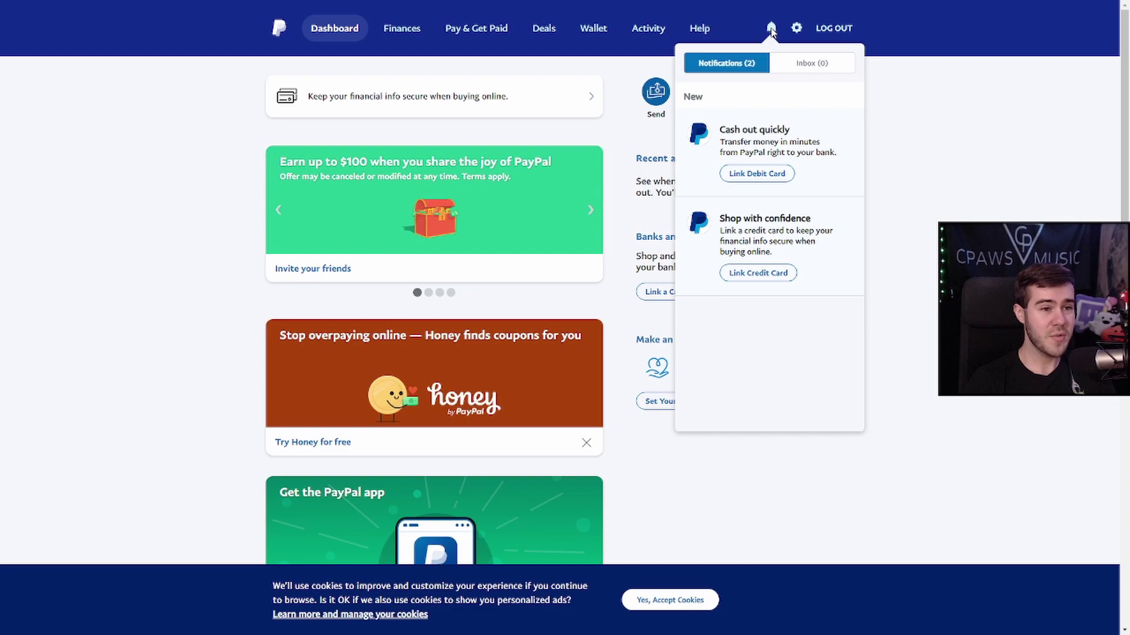
pyautogui.click(919, 155)
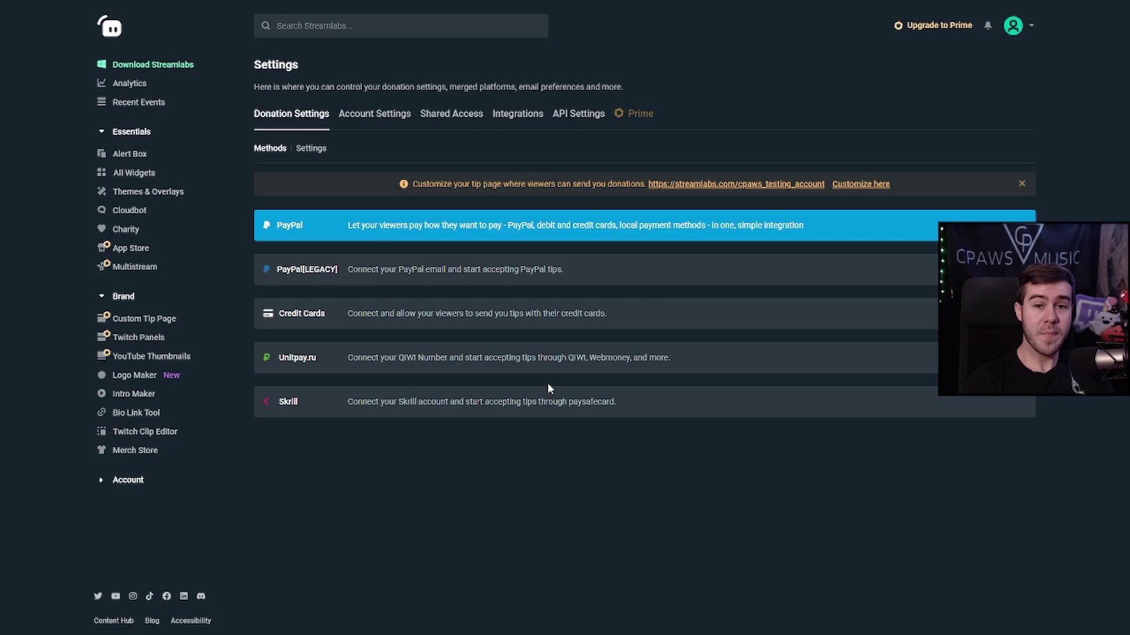
# Step: Submit the new PayPal email under PayPal [LEGACY] and select the tip page address in the banner
pyautogui.click(323, 271)
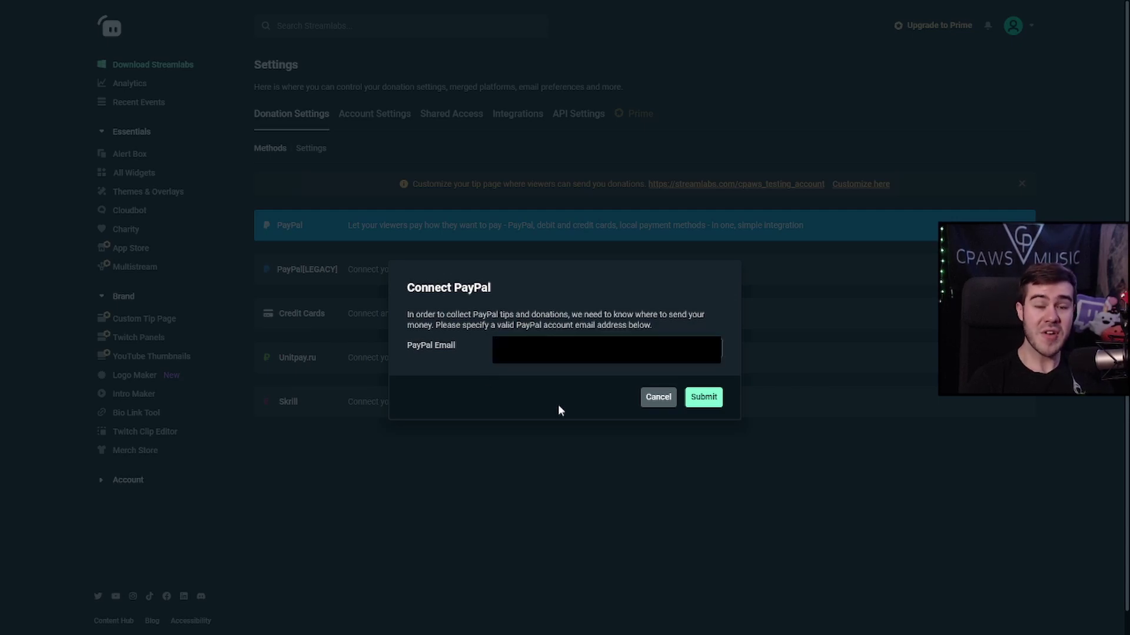
pyautogui.click(706, 398)
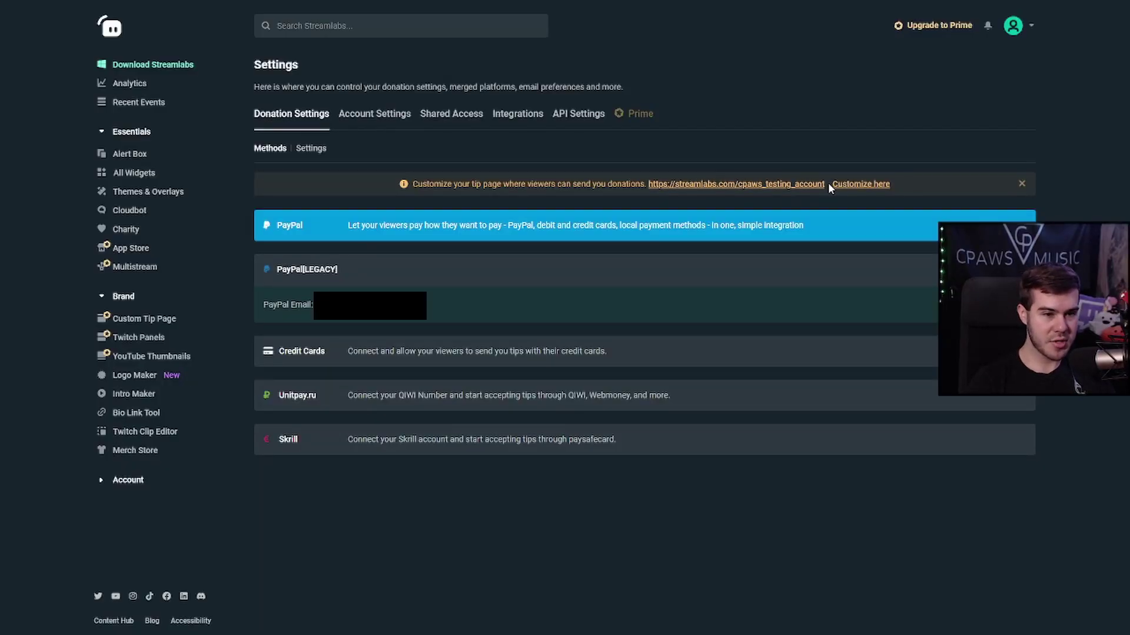
pyautogui.moveTo(831, 184); pyautogui.dragTo(650, 187)
pyautogui.hotkey('ctrl', 'c')
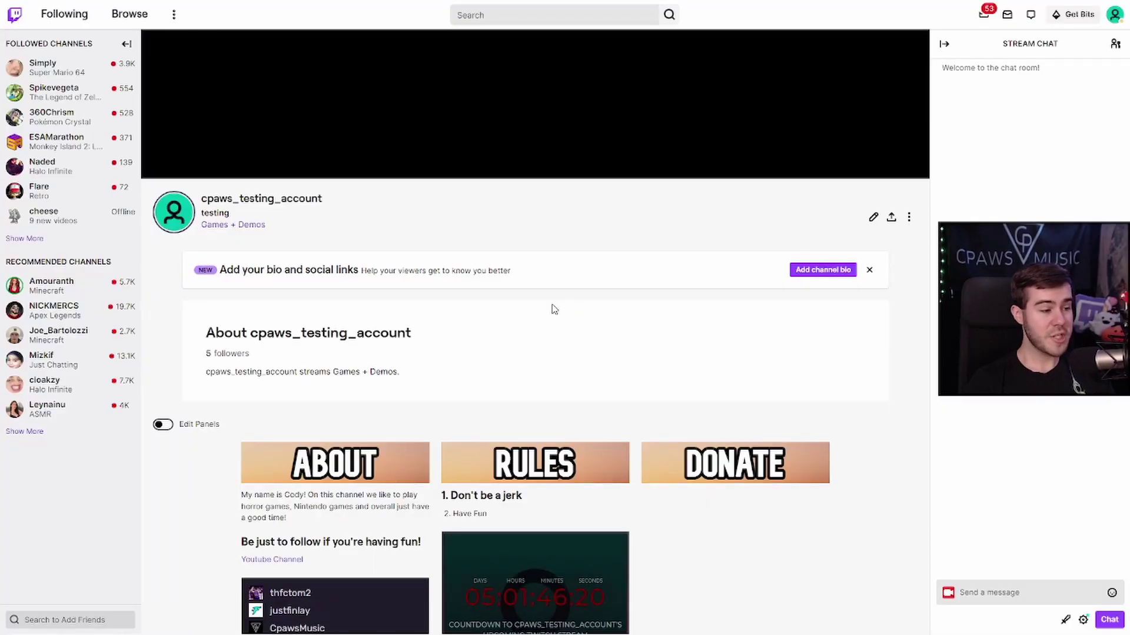
# Step: Turn on Edit Panels and add a new text or image panel
pyautogui.scroll(-2, 530, 309)
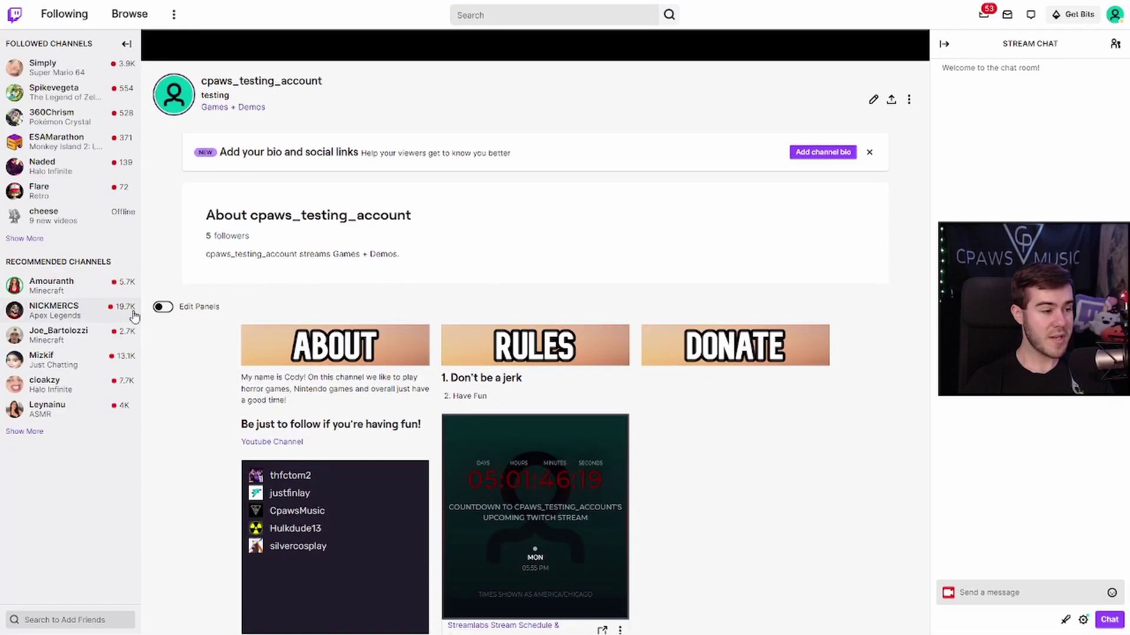
pyautogui.click(164, 307)
pyautogui.scroll(-4, 194, 346)
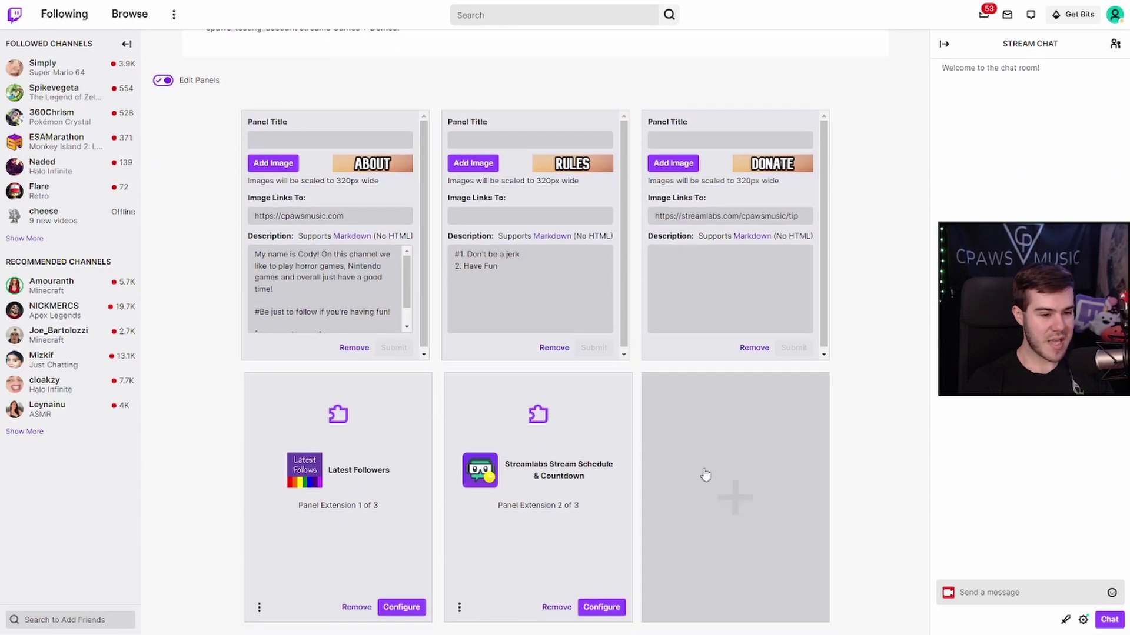
pyautogui.click(746, 503)
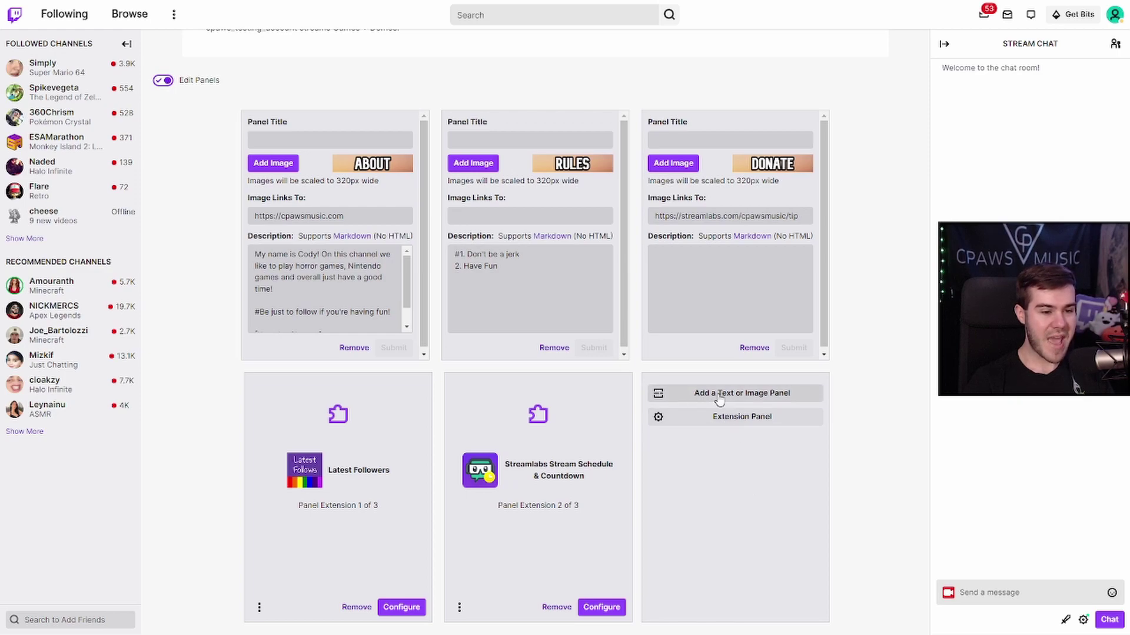
pyautogui.click(749, 400)
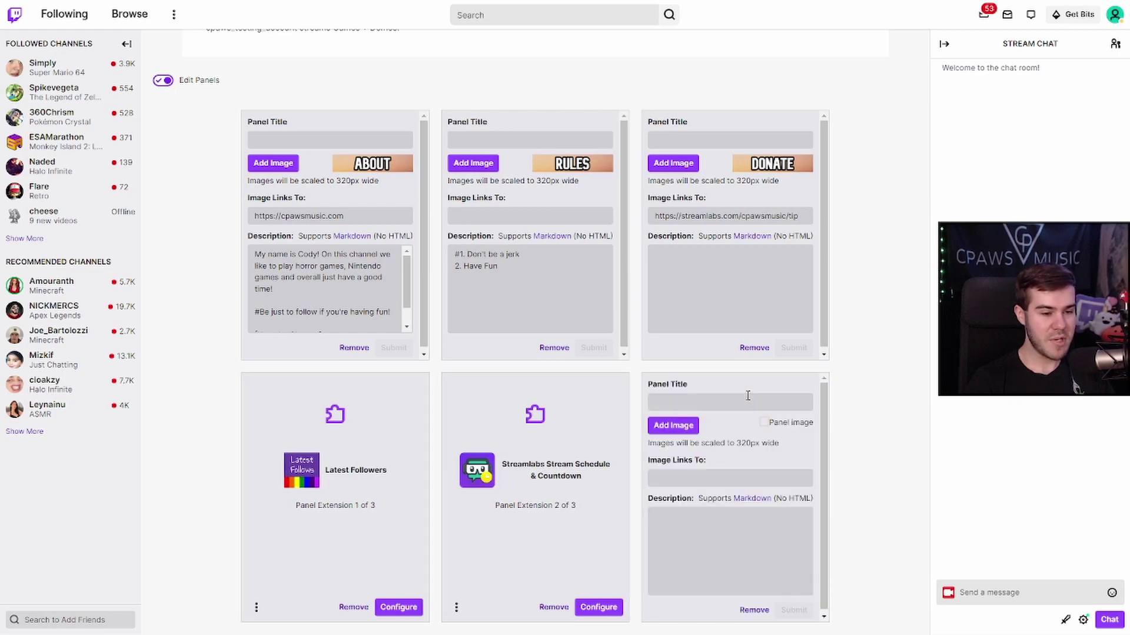
# Step: Put the Streamlabs tip page address in the description, title the panel 'Donate', and submit
pyautogui.click(700, 478)
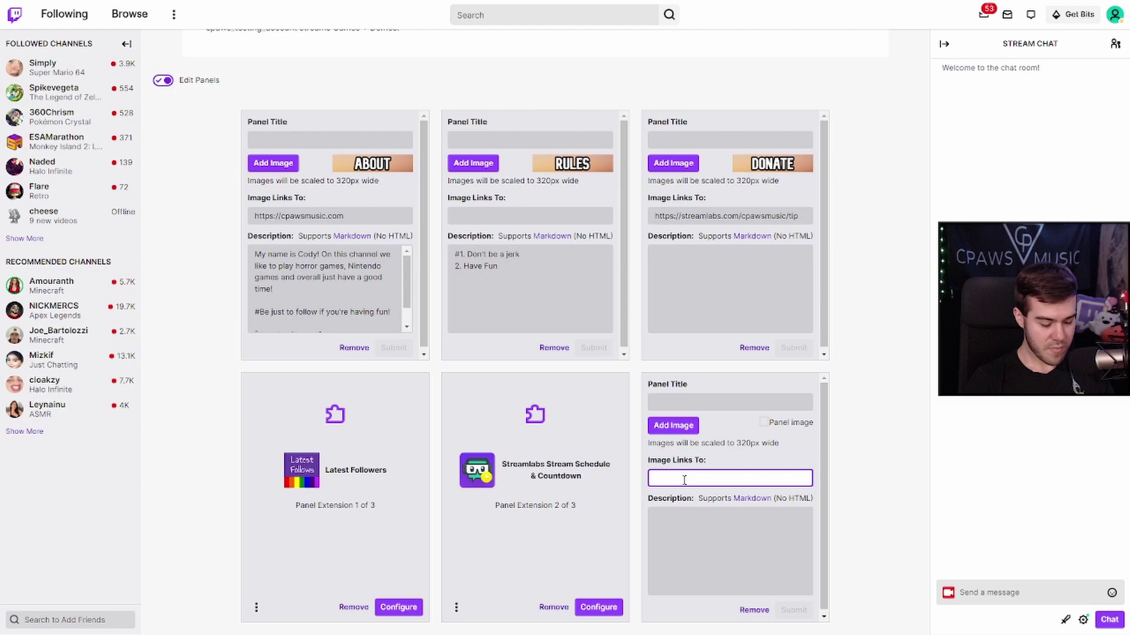
pyautogui.hotkey('ctrl', 'v')
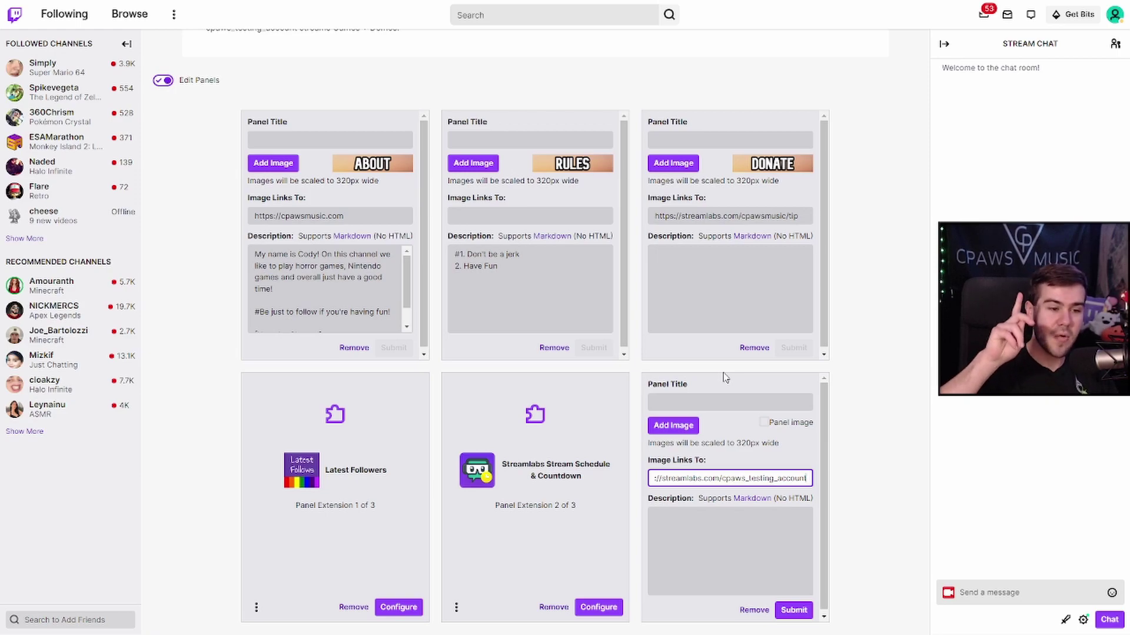
pyautogui.scroll(-1, 733, 365)
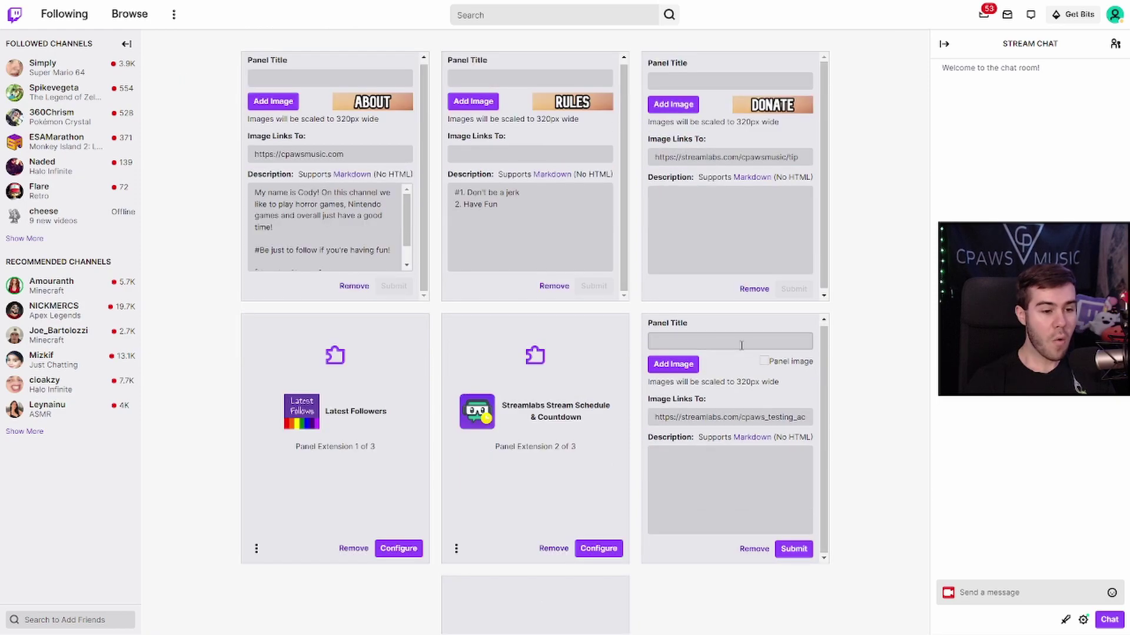
pyautogui.tripleClick(722, 419)
pyautogui.hotkey('ctrl', 'x')
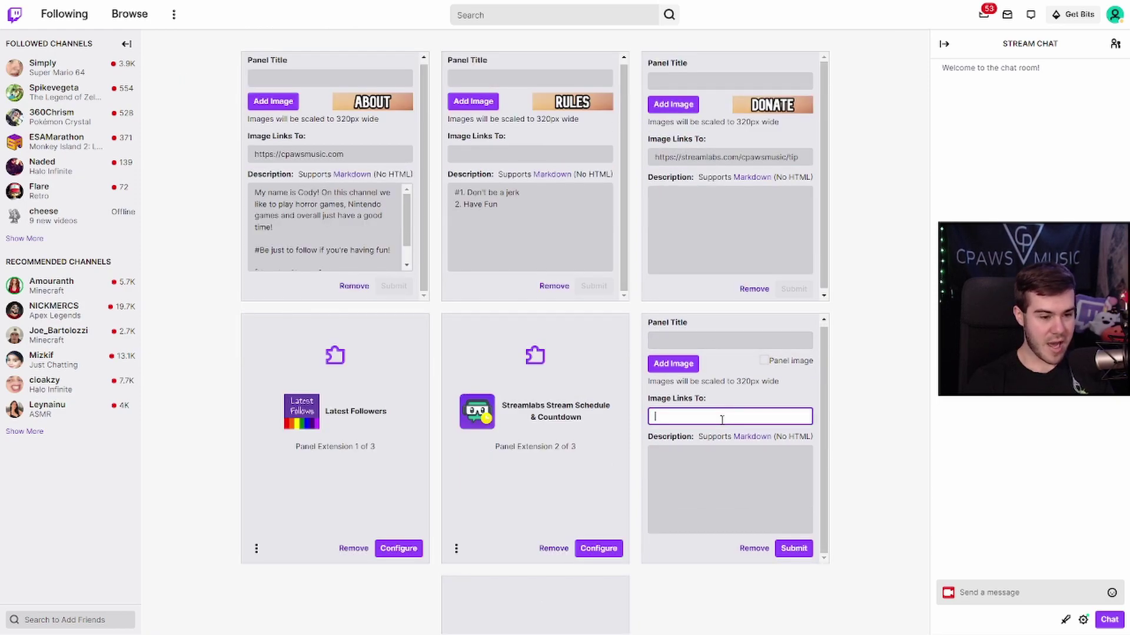
pyautogui.click(713, 457)
pyautogui.hotkey('ctrl', 'v')
pyautogui.click(697, 338)
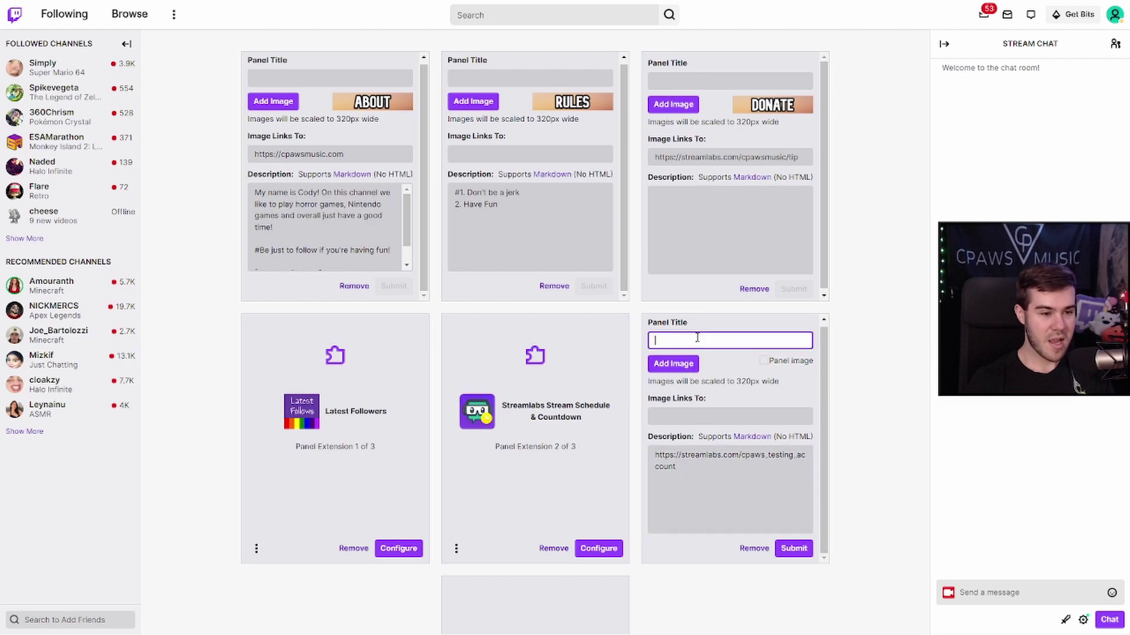
pyautogui.write('Donate')
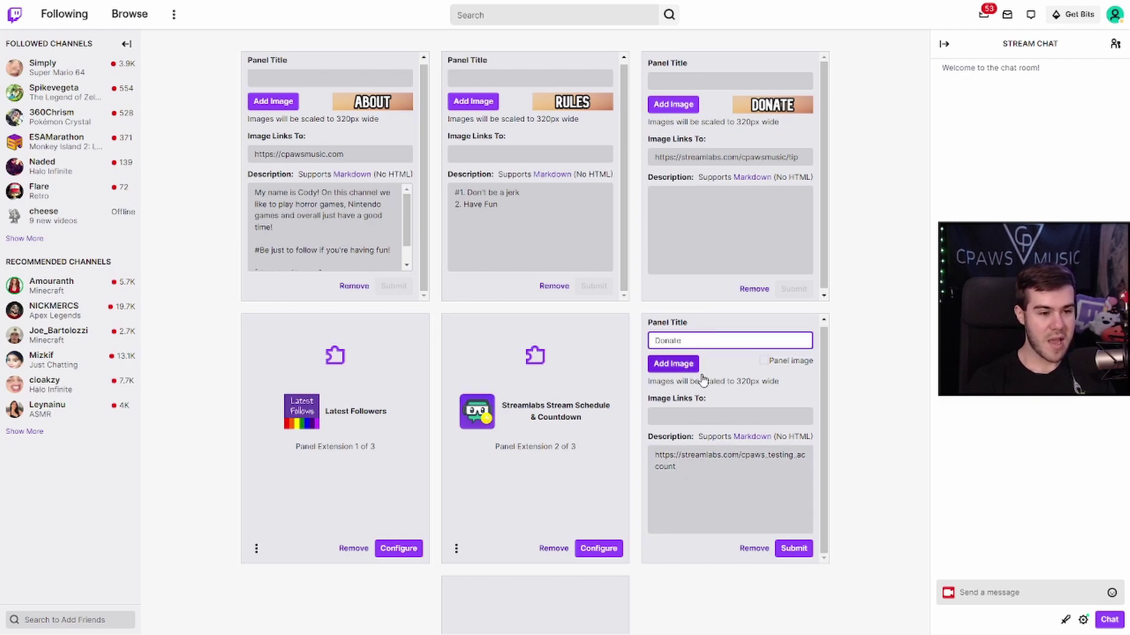
pyautogui.click(796, 549)
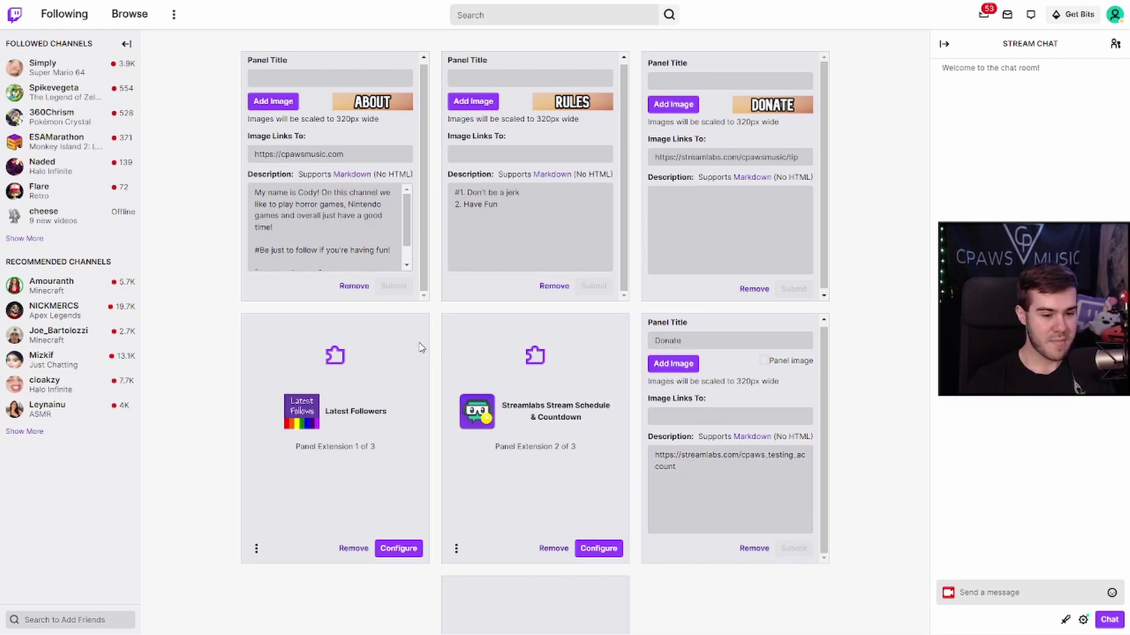
# Step: Preview the channel panels, then re-enable Edit Panels to fix the Donate panel
pyautogui.scroll(5, 421, 347)
pyautogui.click(162, 316)
pyautogui.scroll(-1, 658, 373)
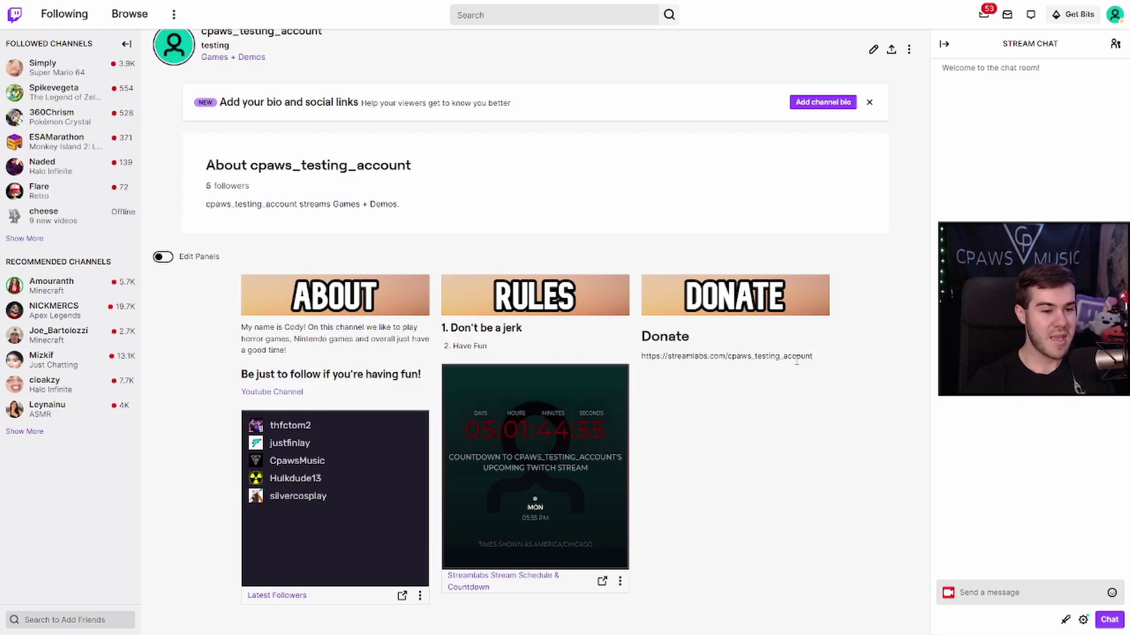
pyautogui.click(162, 256)
# Step: Wrap the description's address as a Markdown link: [Donate](tip page URL)
pyautogui.scroll(-3, 635, 435)
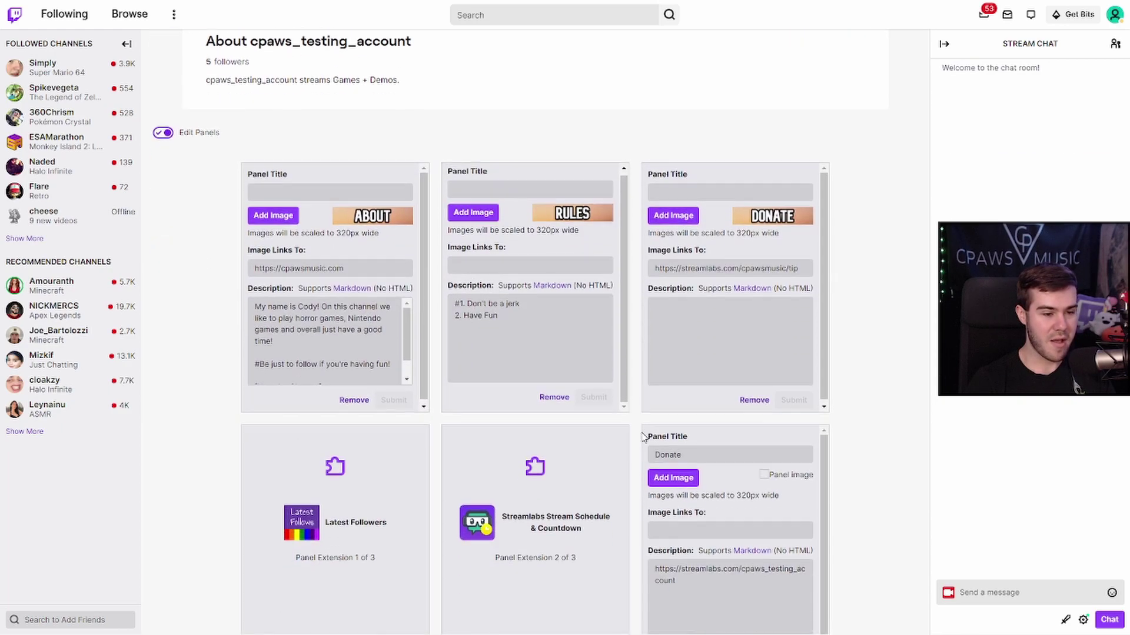
pyautogui.scroll(-2, 307, 327)
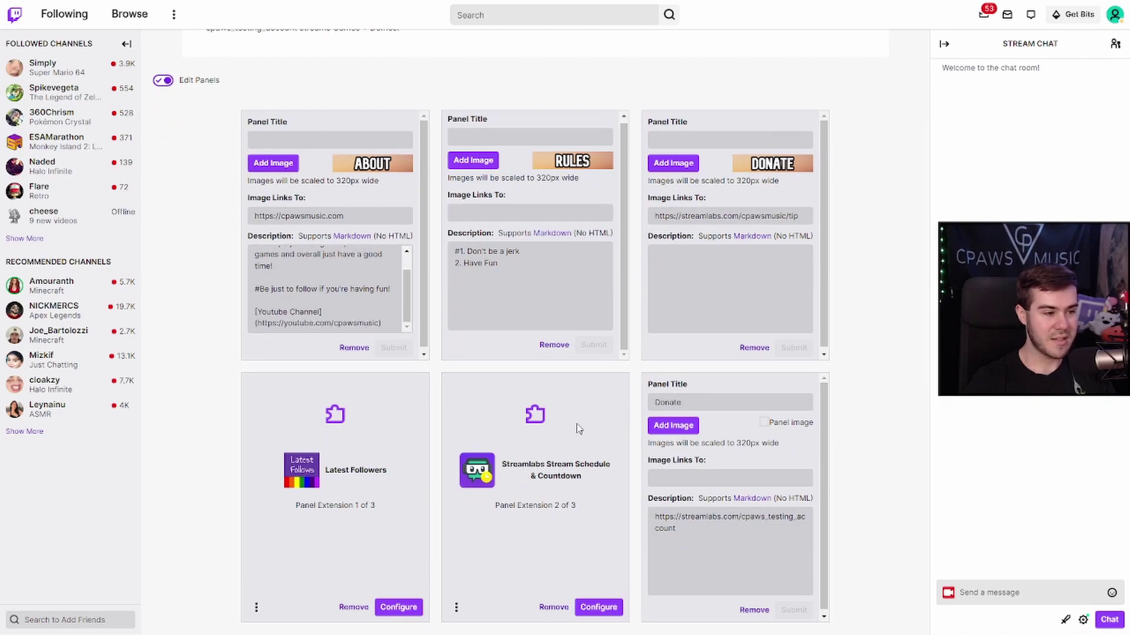
pyautogui.click(724, 511)
pyautogui.scroll(-1, 724, 511)
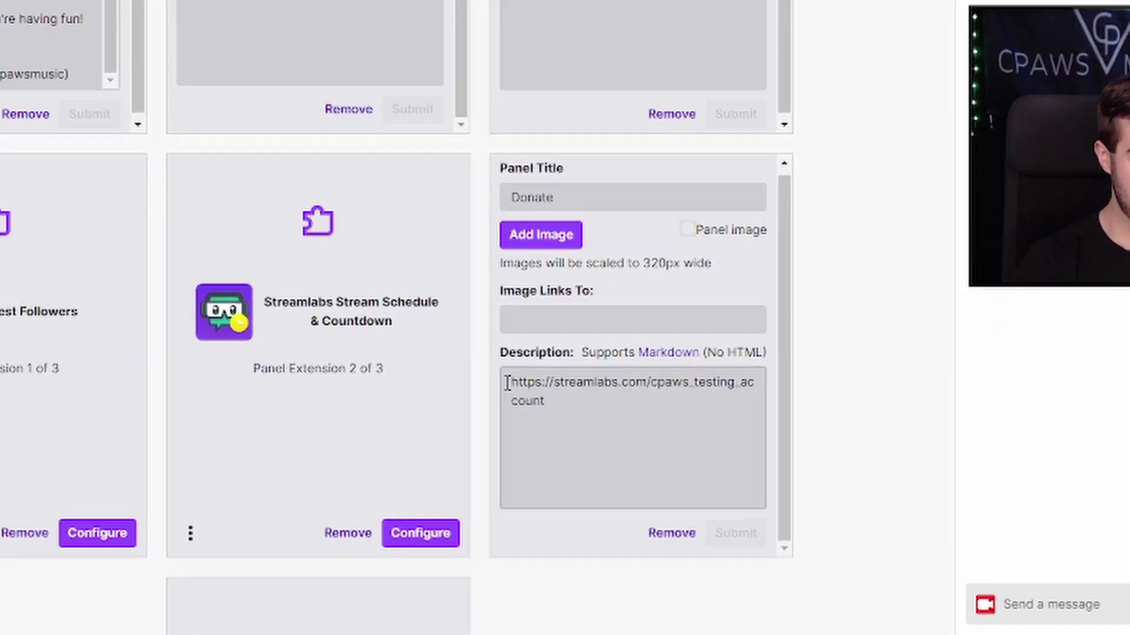
pyautogui.write('[')
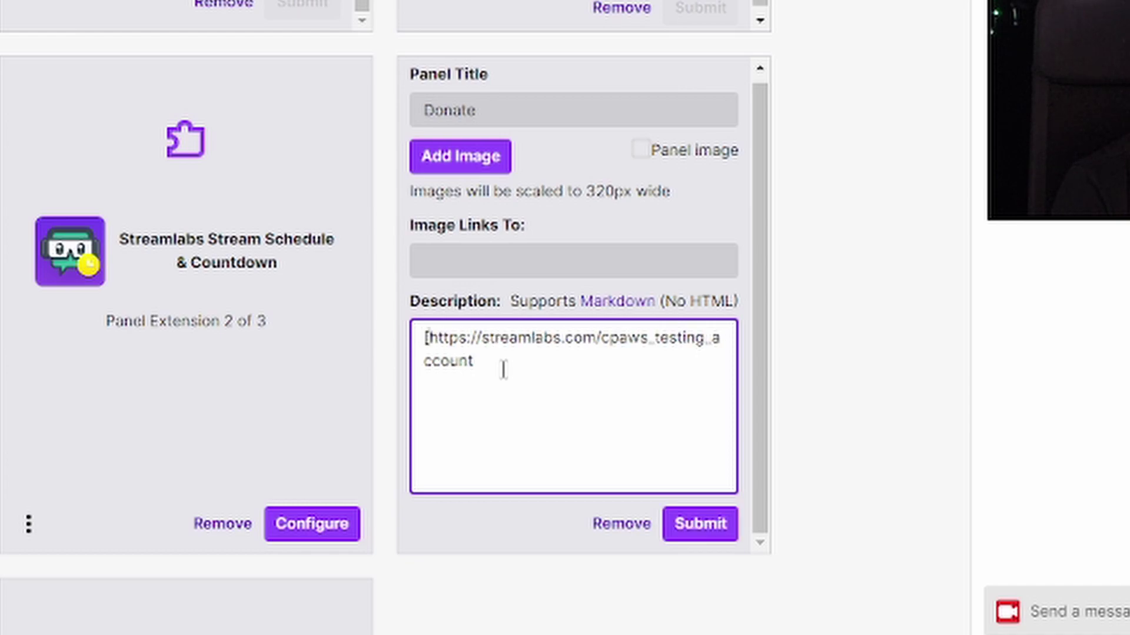
pyautogui.write('Donate')
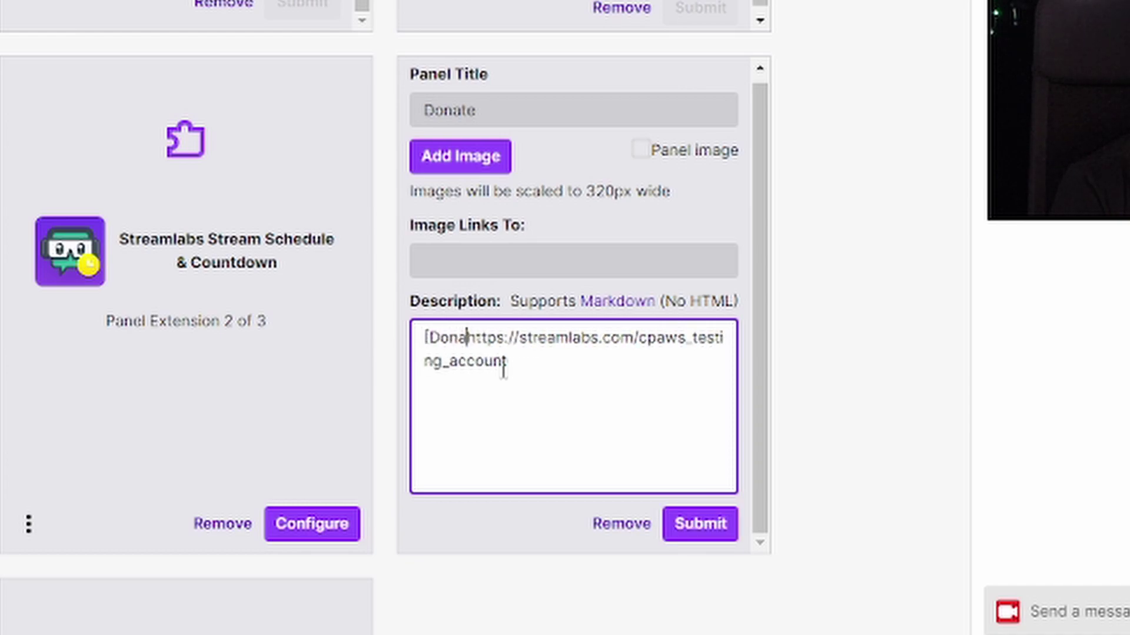
pyautogui.write(']')
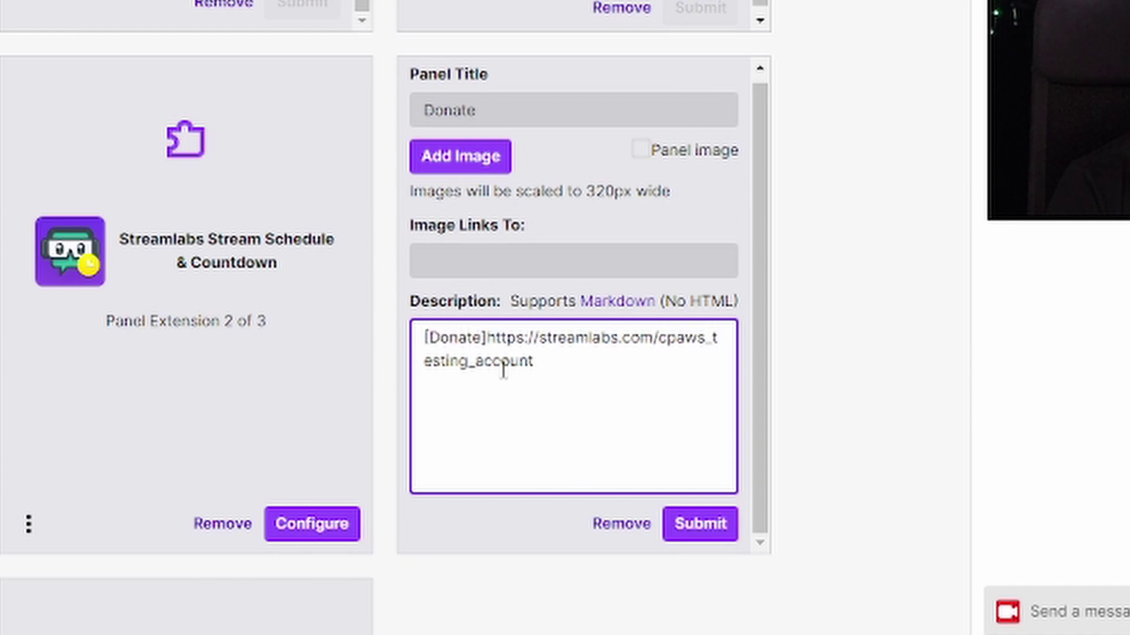
pyautogui.write('(')
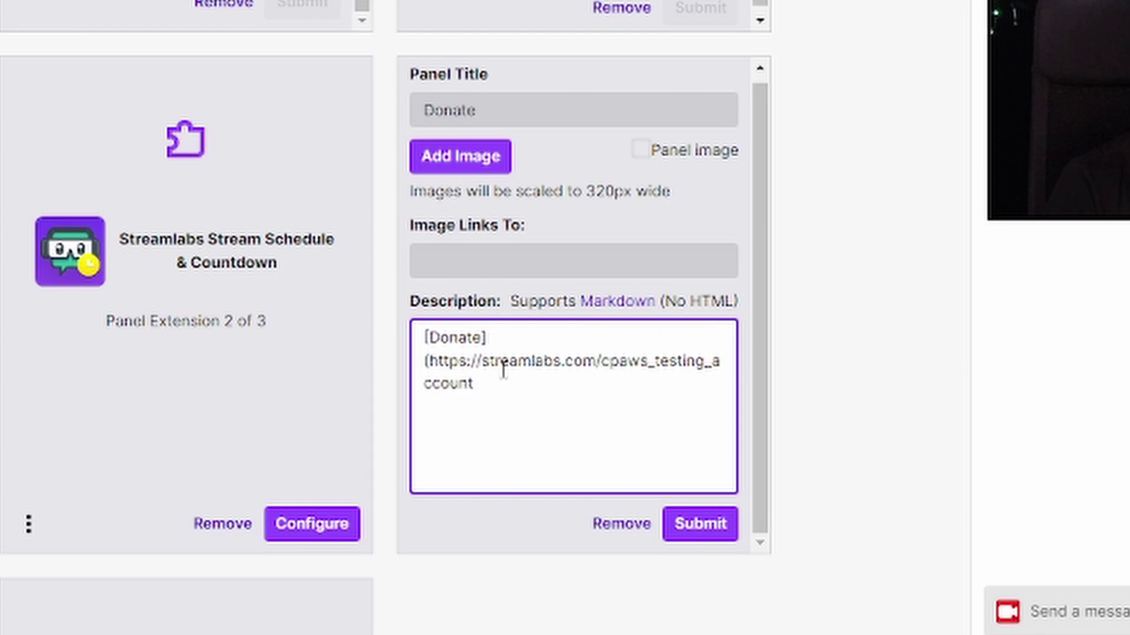
pyautogui.click(482, 378)
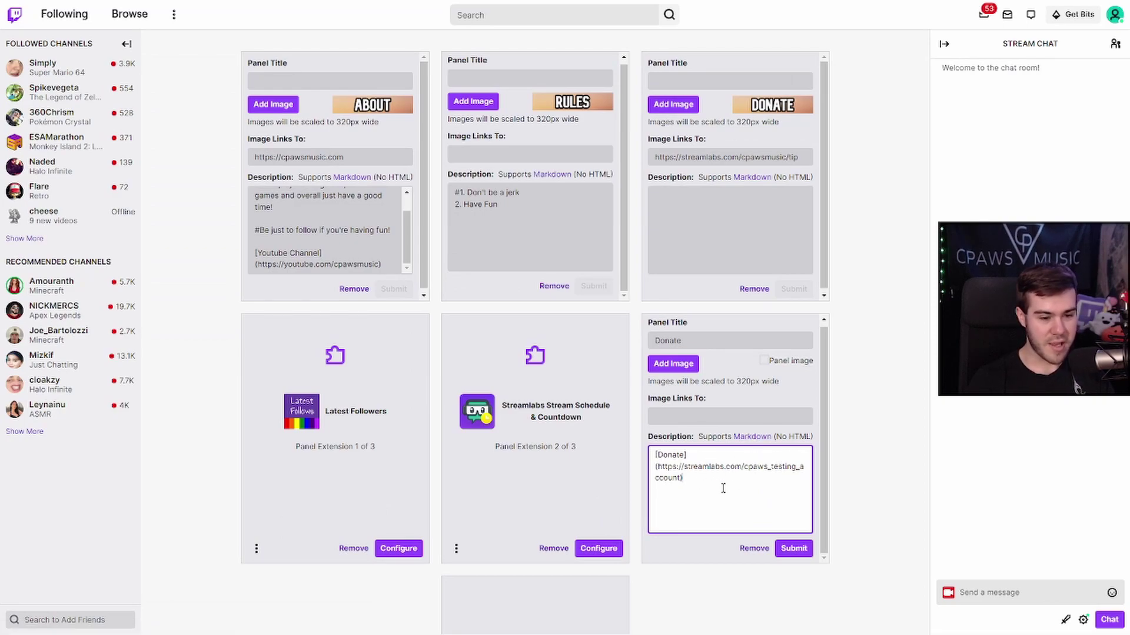
pyautogui.scroll(-1, 723, 488)
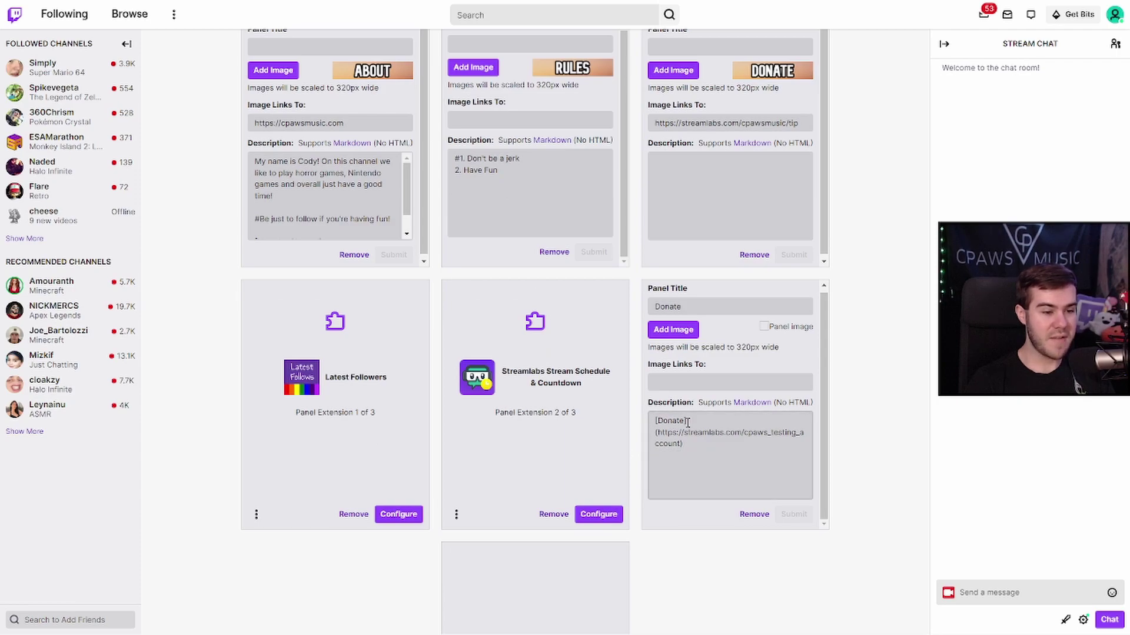
pyautogui.scroll(2, 648, 406)
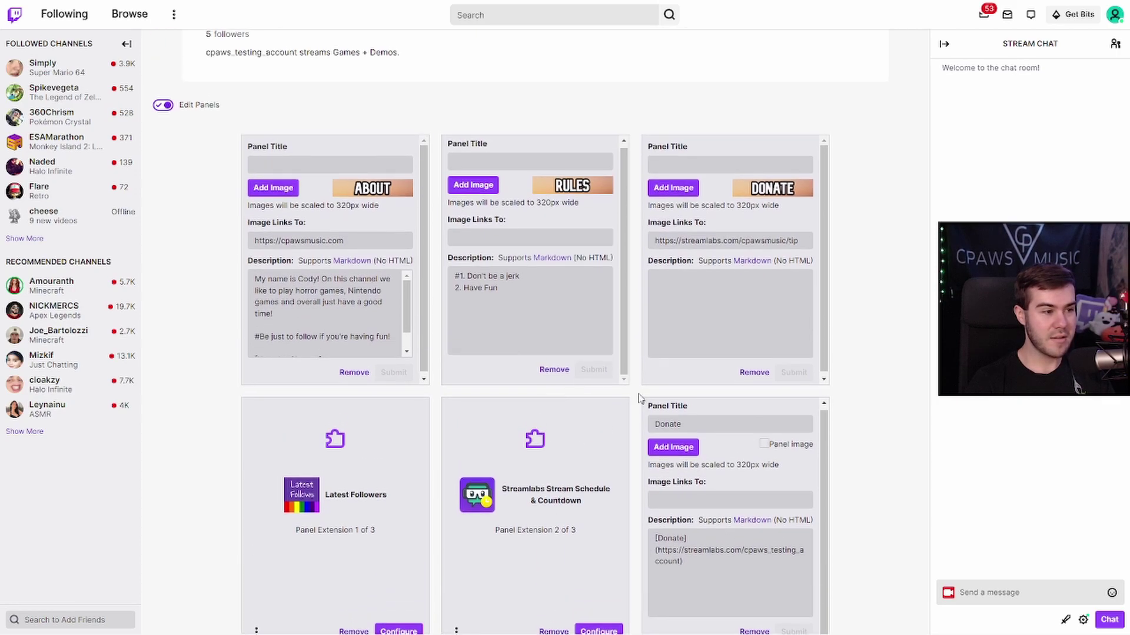
# Step: Turn off panel editing so the Donate panel shows its clickable Streamlabs tip link
pyautogui.click(162, 109)
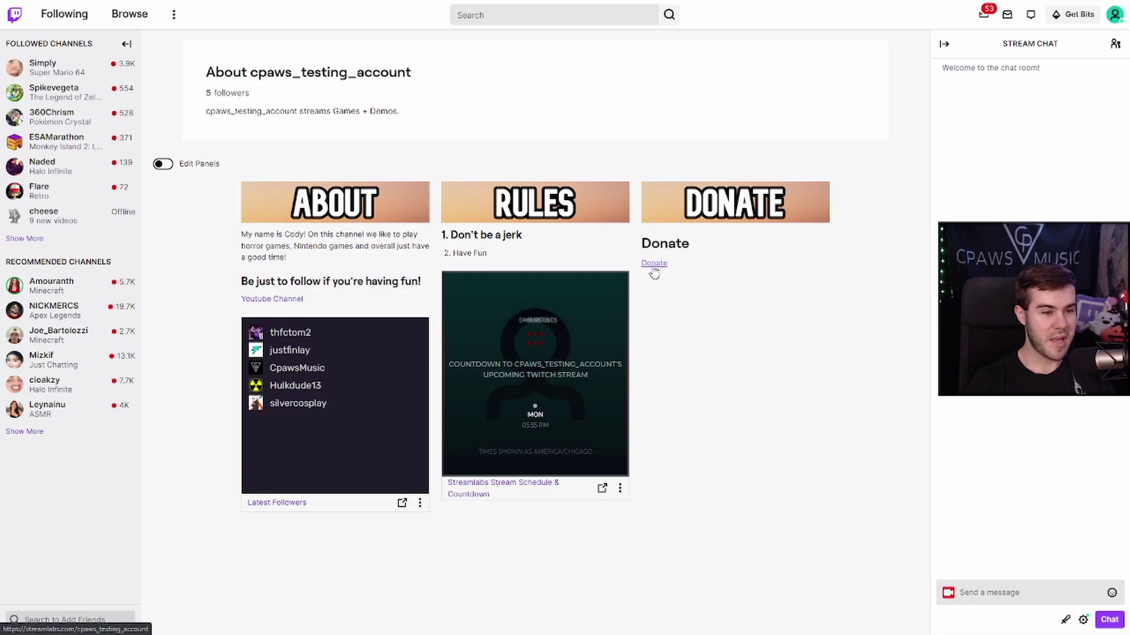